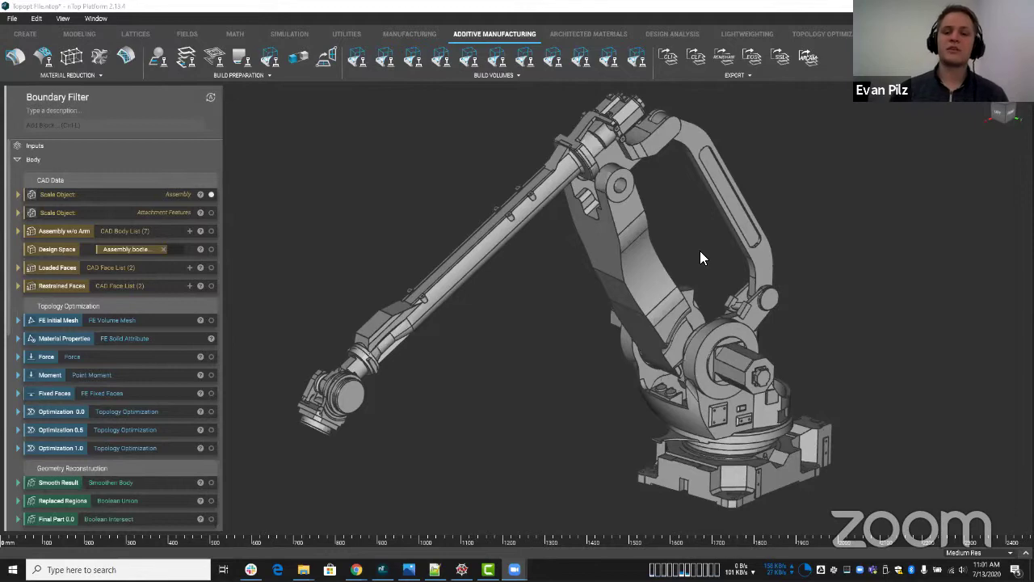
Step: Highlight the robot's main arm body in the full assembly and examine it from several angles
{"action": "left_click", "coordinate": [598, 295]}
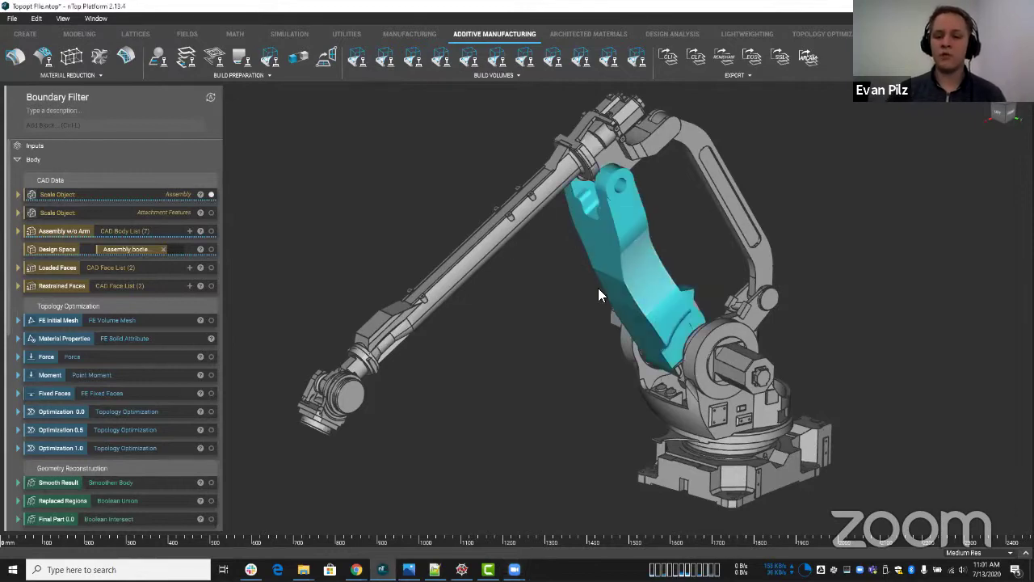
{"action": "right_click_drag", "start_coordinate": [598, 295], "coordinate": [570, 362]}
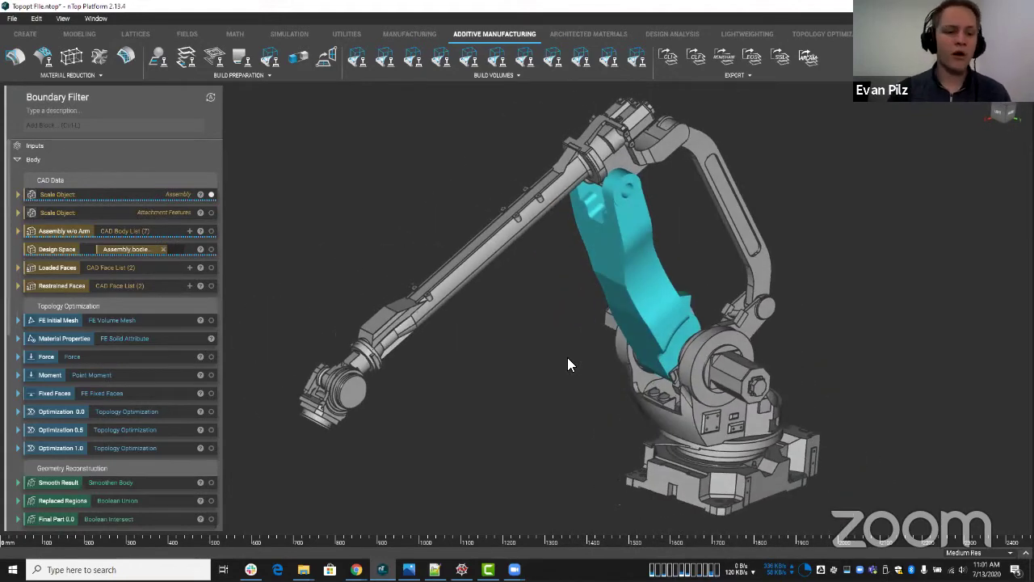
{"action": "left_click", "coordinate": [547, 353]}
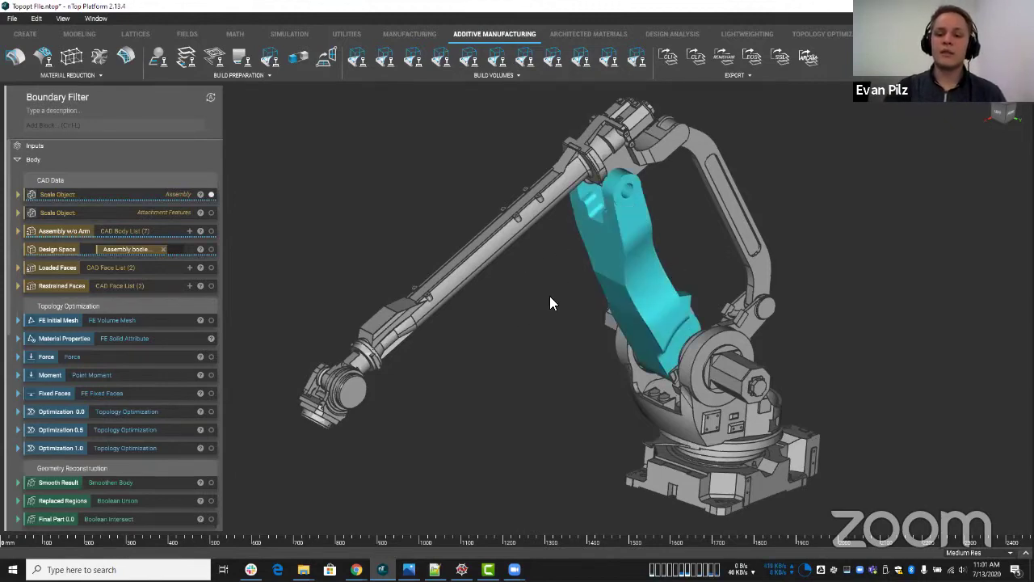
{"action": "right_click_drag", "start_coordinate": [550, 303], "coordinate": [417, 248]}
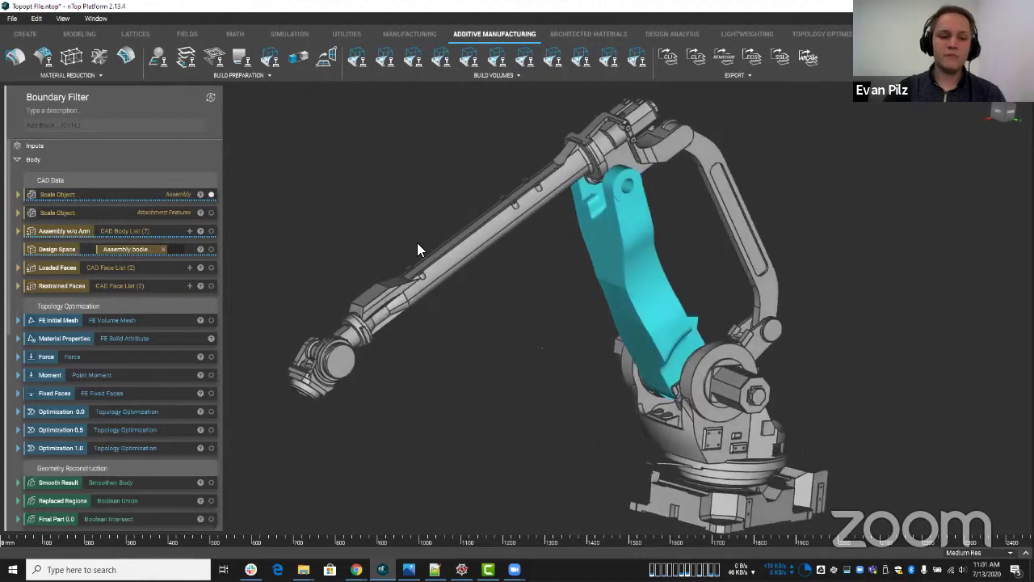
Step: Hide the full robot assembly and display only the Design Space body
{"action": "left_click", "coordinate": [211, 194]}
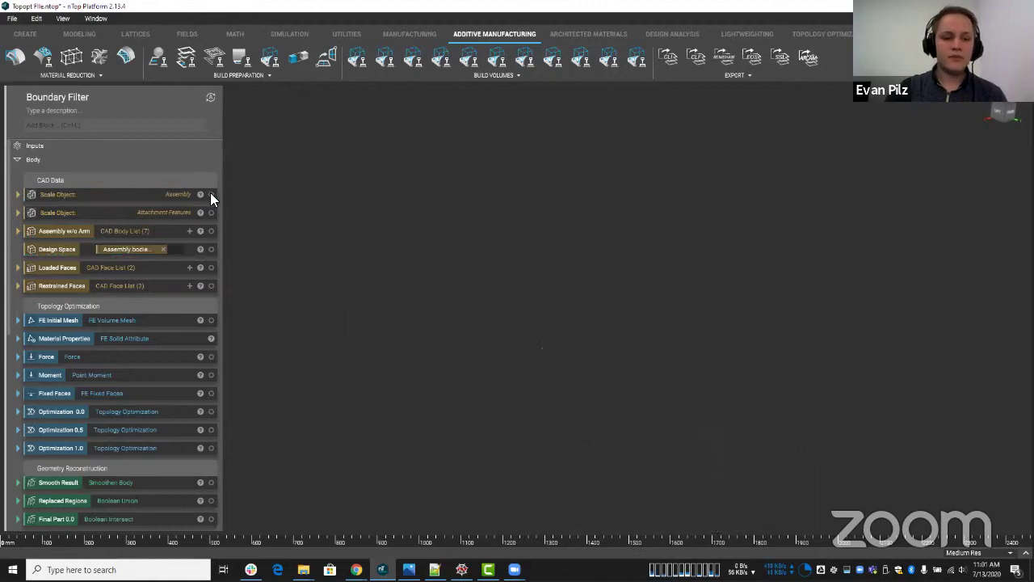
{"action": "left_click", "coordinate": [211, 248]}
{"action": "right_click_drag", "start_coordinate": [446, 307], "coordinate": [429, 319]}
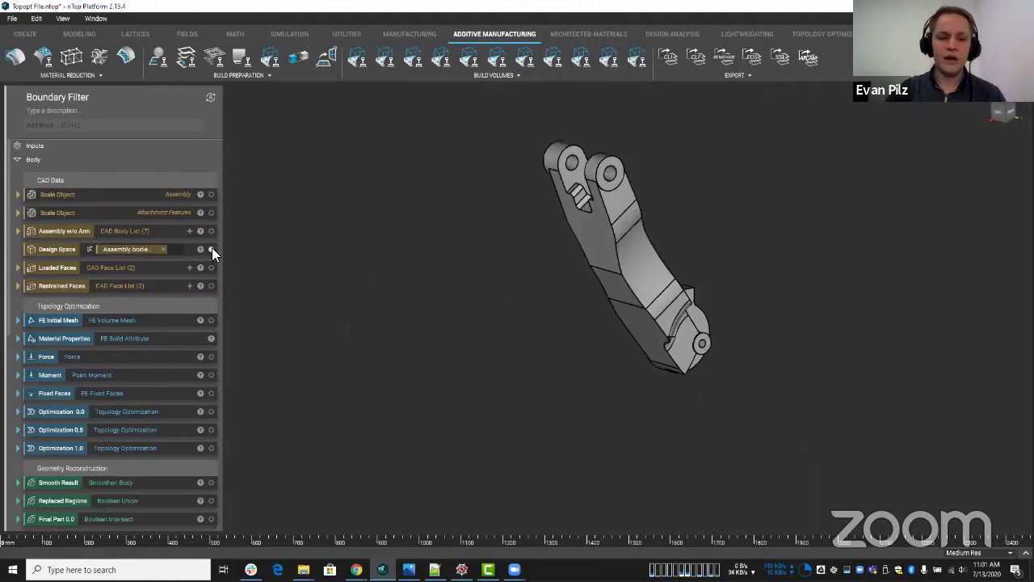
Step: Replace the displayed Design Space with the FE Initial Mesh and examine the meshed arm up close
{"action": "left_click", "coordinate": [211, 249]}
{"action": "left_click", "coordinate": [211, 320]}
{"action": "right_click_drag", "start_coordinate": [498, 309], "coordinate": [211, 279]}
{"action": "scroll", "coordinate": [627, 310], "scroll_direction": "up", "scroll_amount": 5}
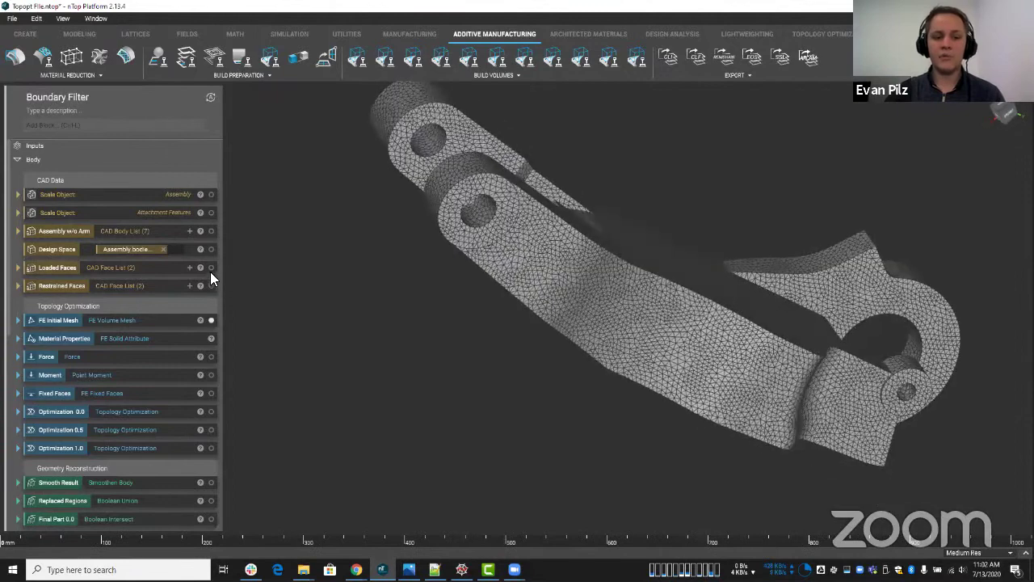
Step: Overlay the Loaded Faces and the Restrained Faces on the mesh one after the other, hiding each after examining it
{"action": "left_click", "coordinate": [211, 267]}
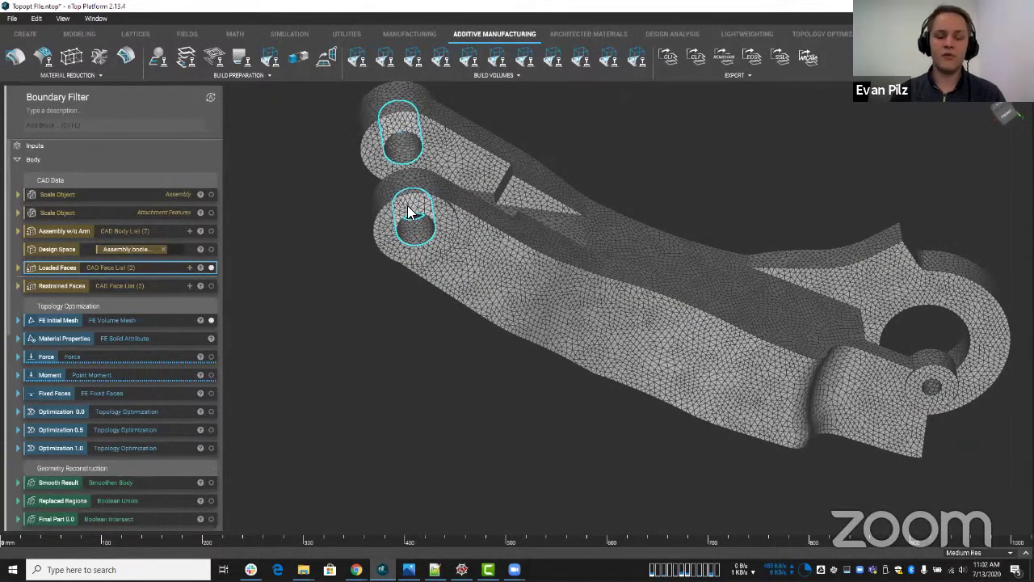
{"action": "left_click", "coordinate": [210, 268]}
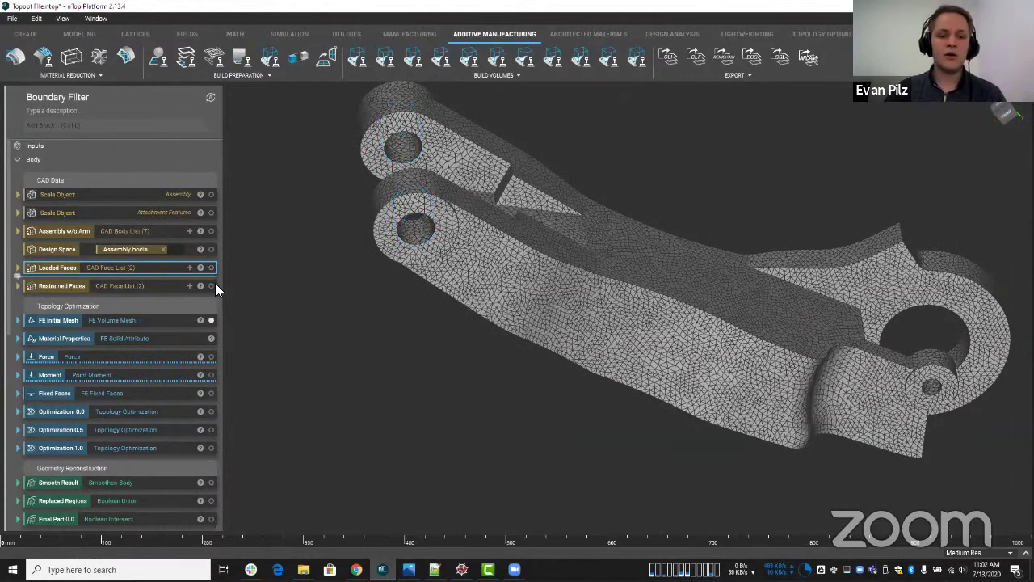
{"action": "left_click", "coordinate": [212, 285]}
{"action": "left_click", "coordinate": [142, 287]}
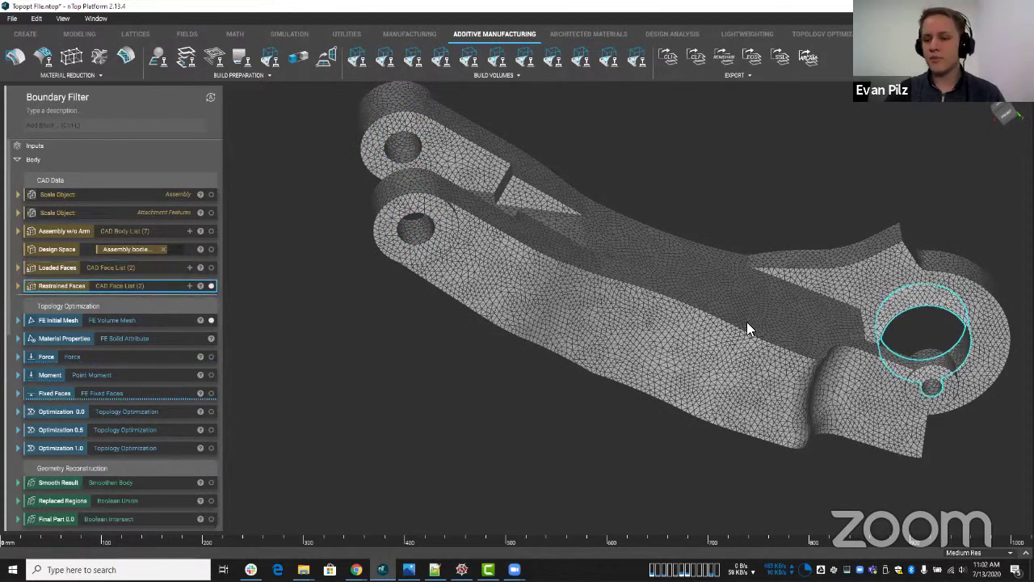
{"action": "right_click_drag", "start_coordinate": [747, 321], "coordinate": [646, 364]}
{"action": "middle_click_drag", "start_coordinate": [646, 363], "coordinate": [552, 341]}
{"action": "right_click_drag", "start_coordinate": [553, 341], "coordinate": [211, 282]}
{"action": "left_click", "coordinate": [211, 285]}
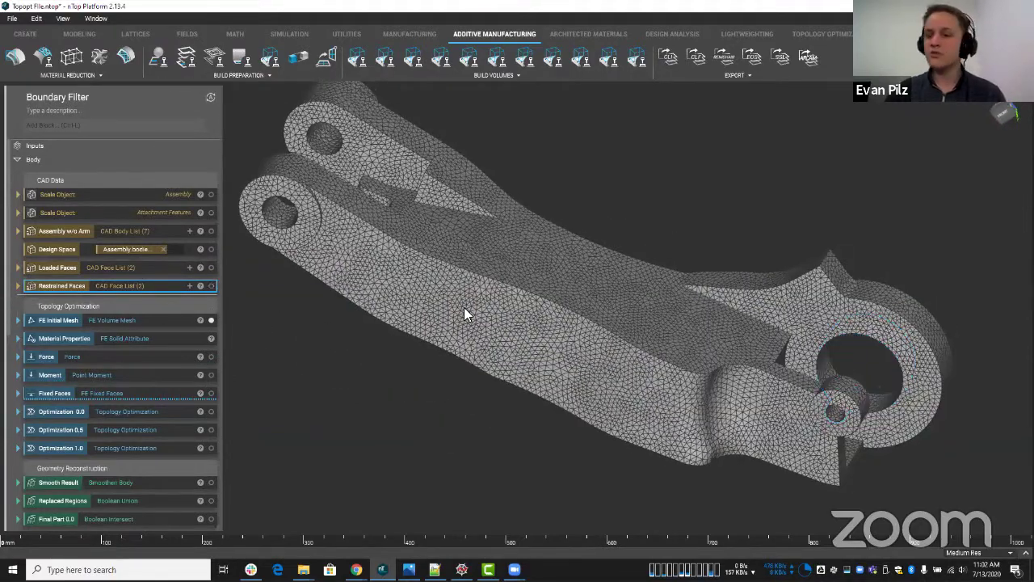
{"action": "right_click_drag", "start_coordinate": [464, 314], "coordinate": [254, 396]}
{"action": "left_click", "coordinate": [253, 397]}
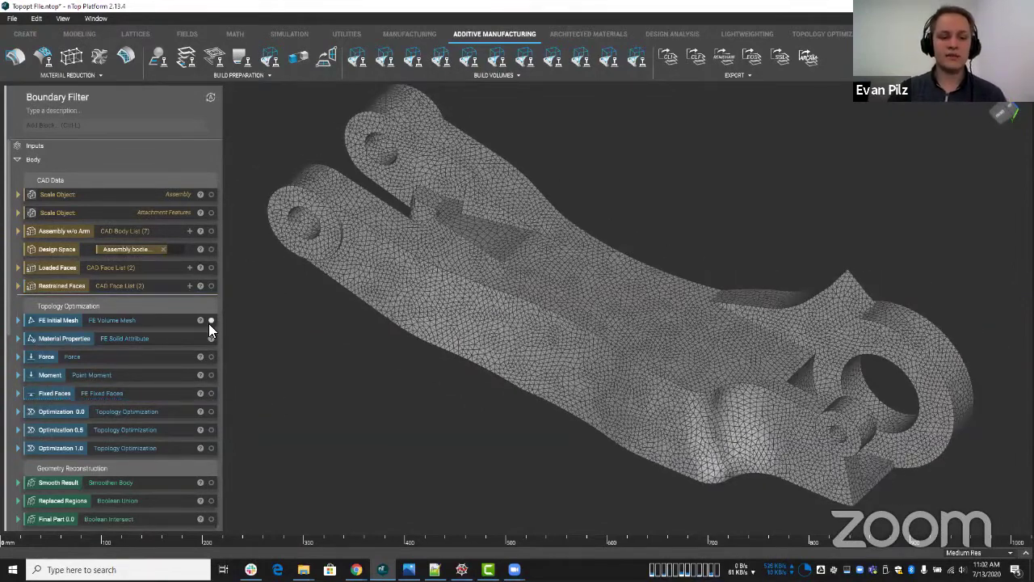
Step: Expand the Optimization 0.0 block, read the Boundary penalty description in its block information, and collapse the block again
{"action": "left_click", "coordinate": [18, 411]}
{"action": "scroll", "coordinate": [73, 364], "scroll_direction": "down", "scroll_amount": 2}
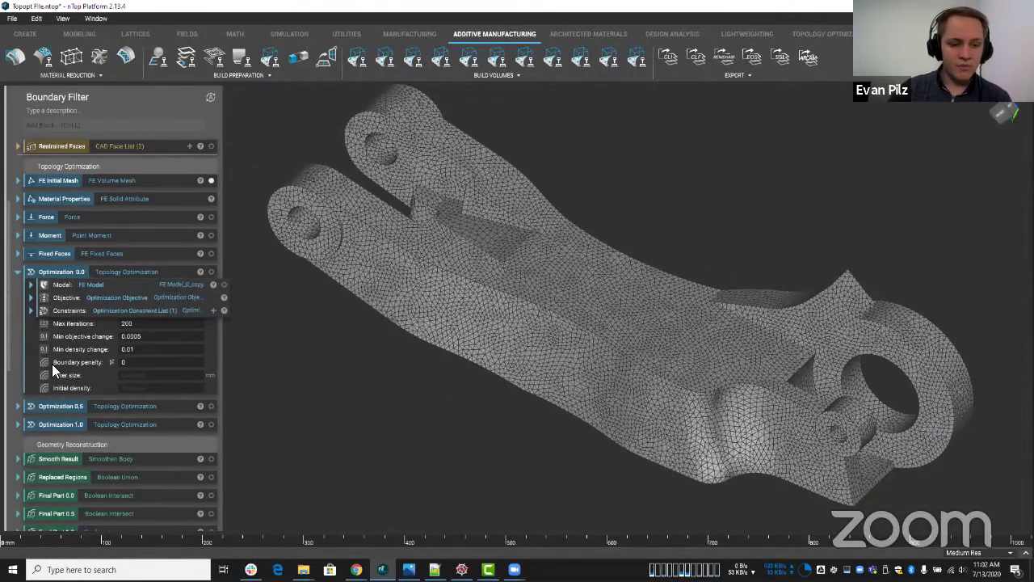
{"action": "left_click", "coordinate": [199, 272]}
{"action": "left_click", "coordinate": [250, 273]}
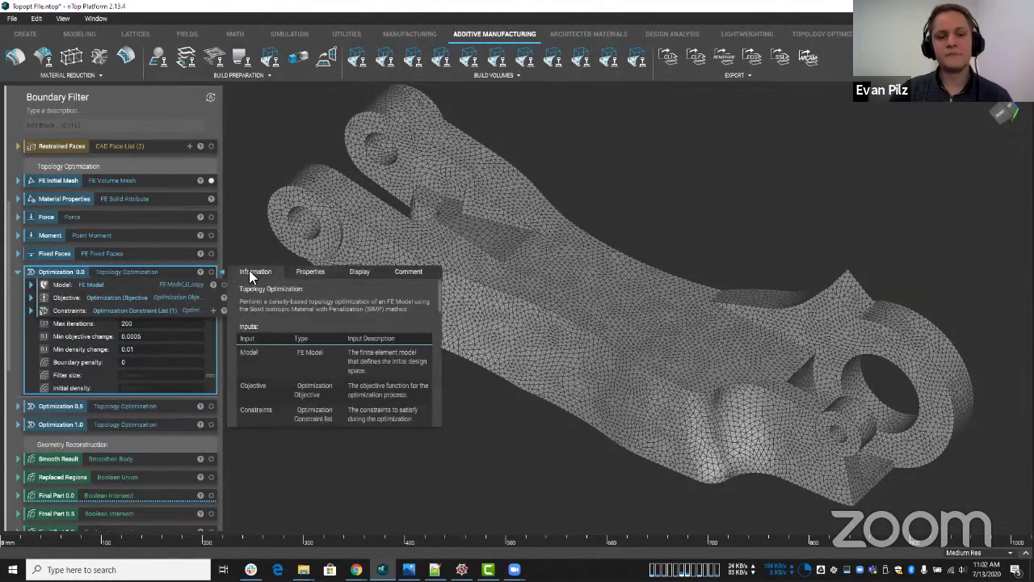
{"action": "scroll", "coordinate": [324, 352], "scroll_direction": "down", "scroll_amount": 10}
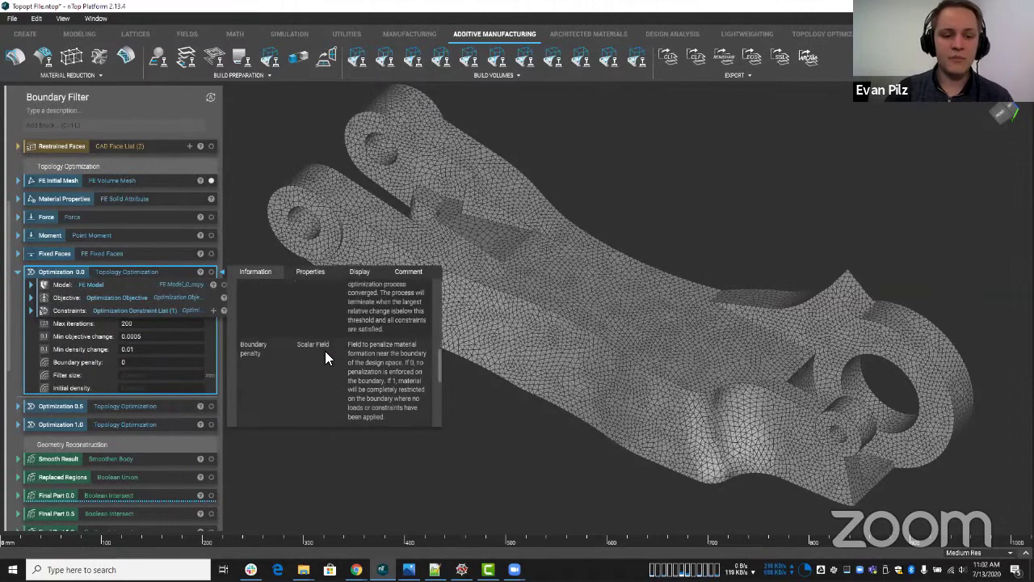
{"action": "scroll", "coordinate": [279, 331], "scroll_direction": "up", "scroll_amount": 1}
{"action": "scroll", "coordinate": [323, 362], "scroll_direction": "up", "scroll_amount": 1}
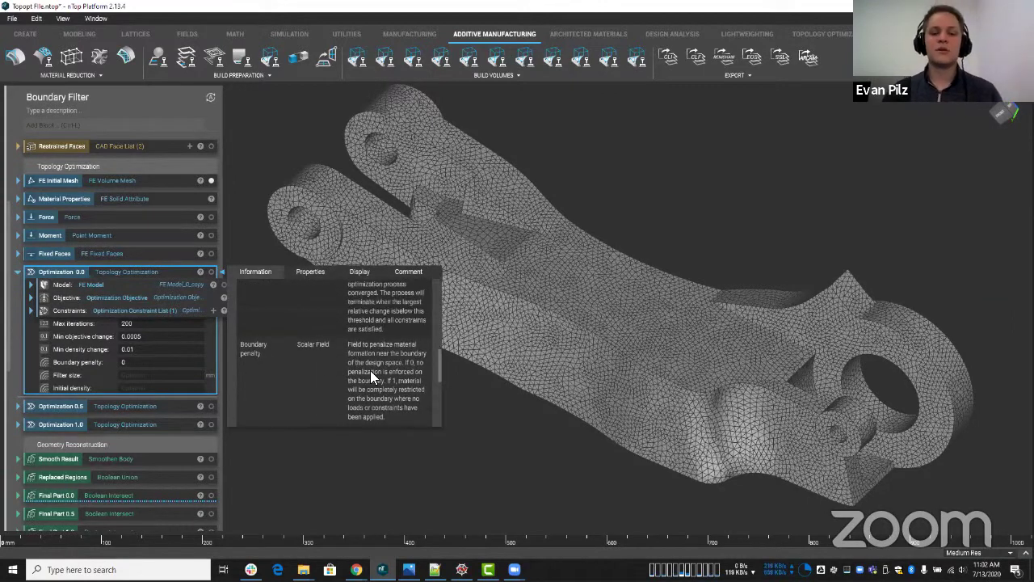
{"action": "scroll", "coordinate": [370, 360], "scroll_direction": "down", "scroll_amount": 1}
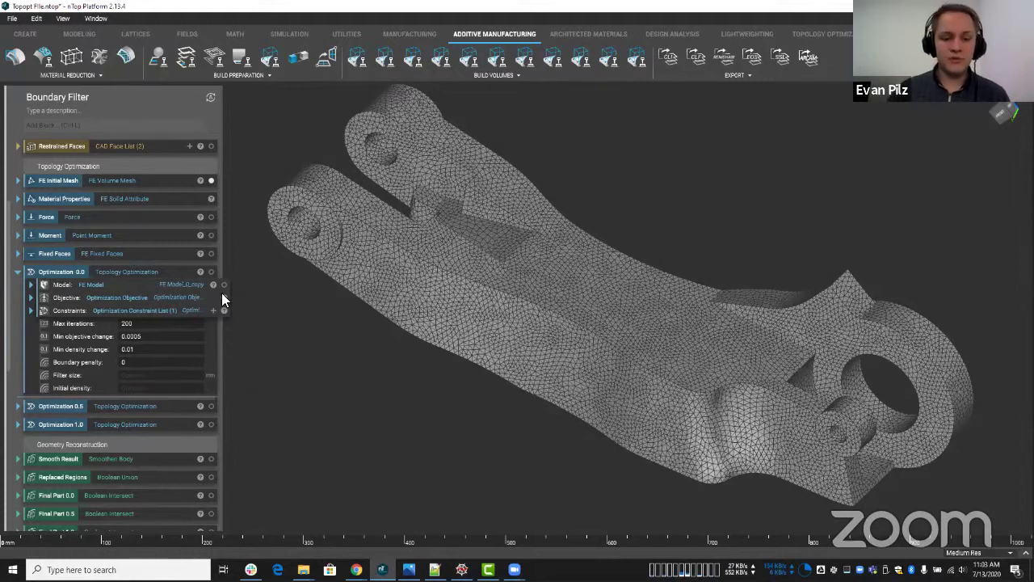
{"action": "left_click", "coordinate": [201, 272]}
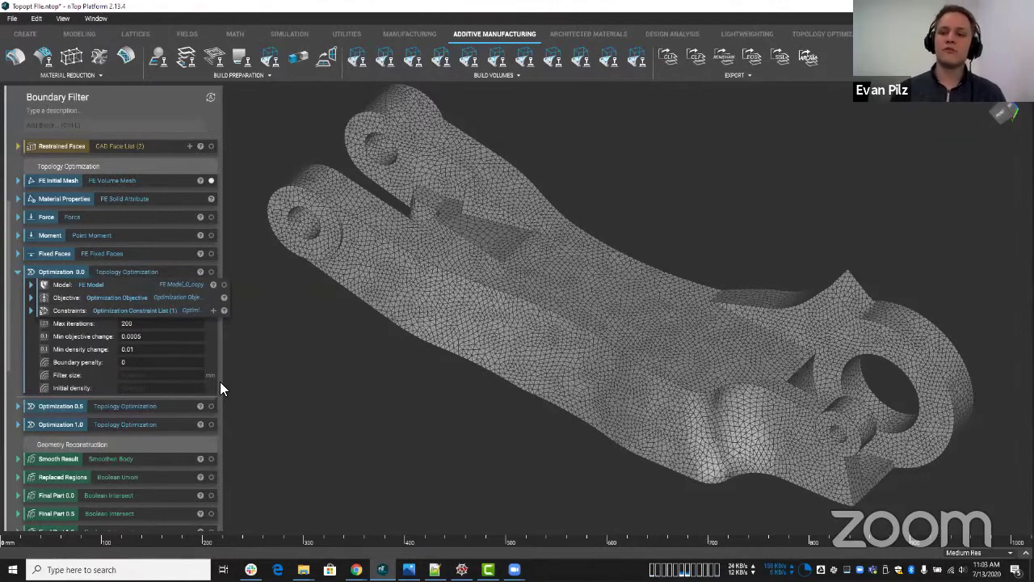
{"action": "left_click", "coordinate": [18, 272]}
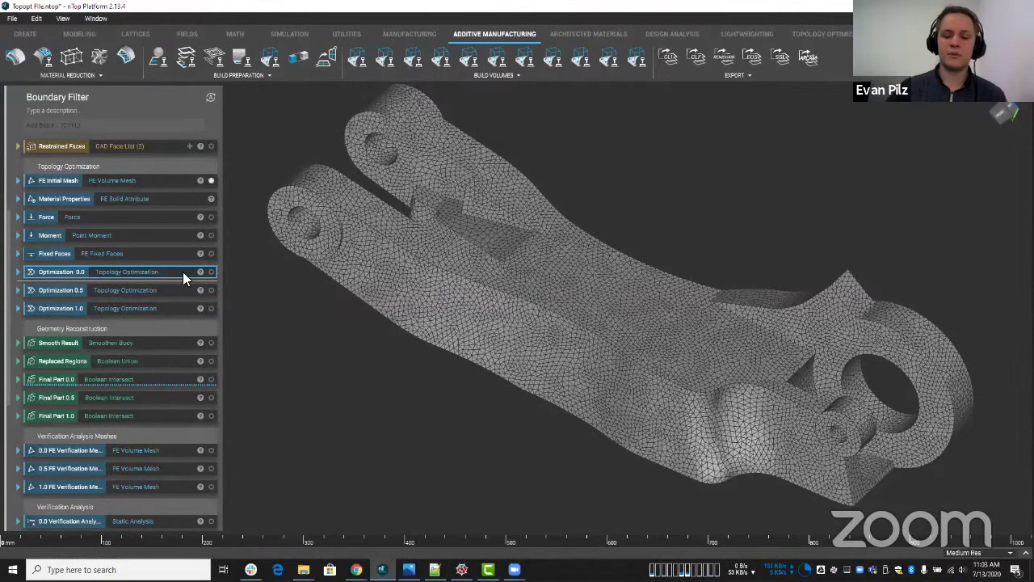
Step: Display the Optimization 0.0, 0.5 and 1.0 topology results one after another to compare their shapes
{"action": "left_click", "coordinate": [211, 271]}
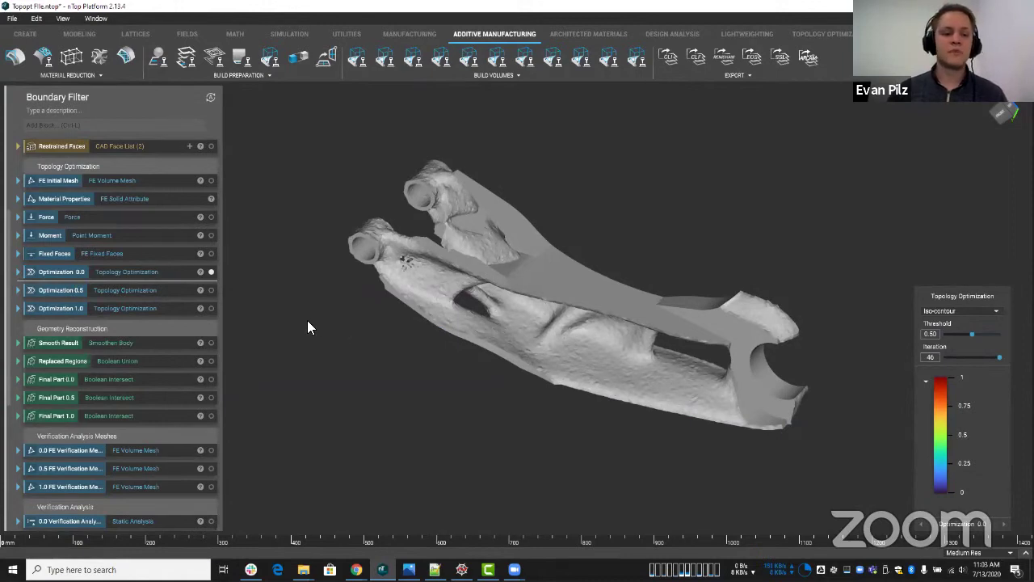
{"action": "scroll", "coordinate": [283, 319], "scroll_direction": "up", "scroll_amount": 2}
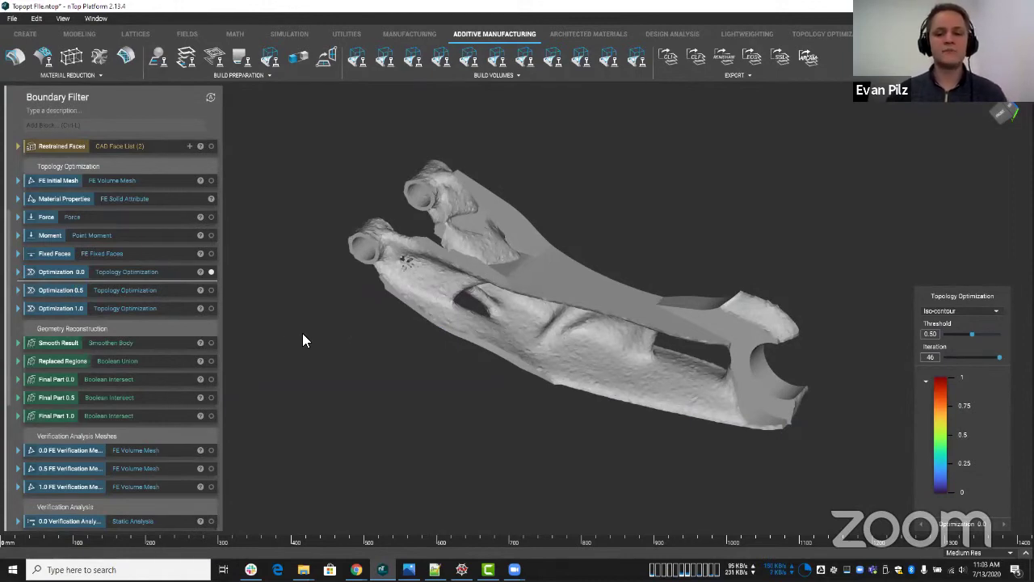
{"action": "left_click", "coordinate": [163, 291]}
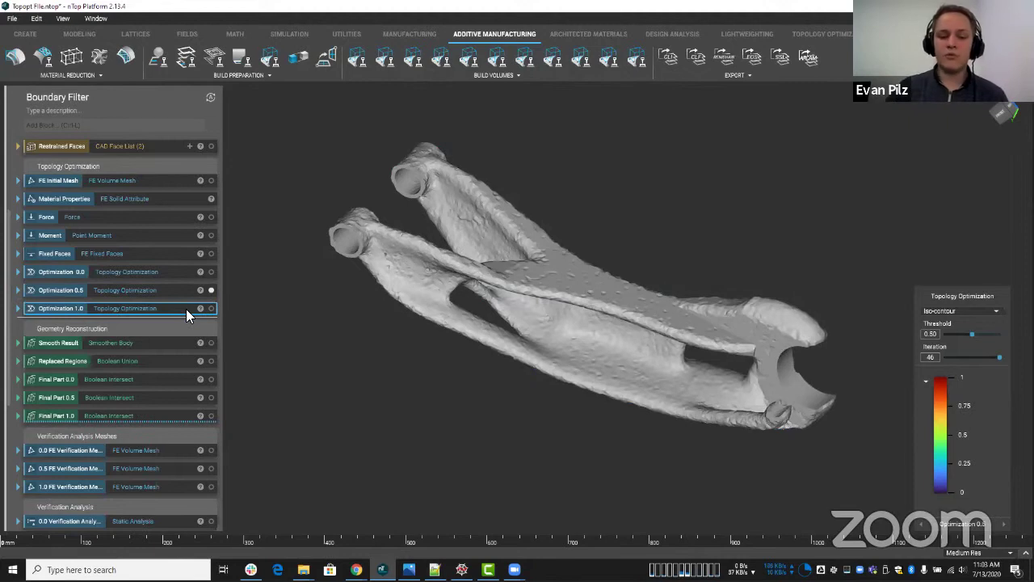
{"action": "left_click", "coordinate": [186, 309]}
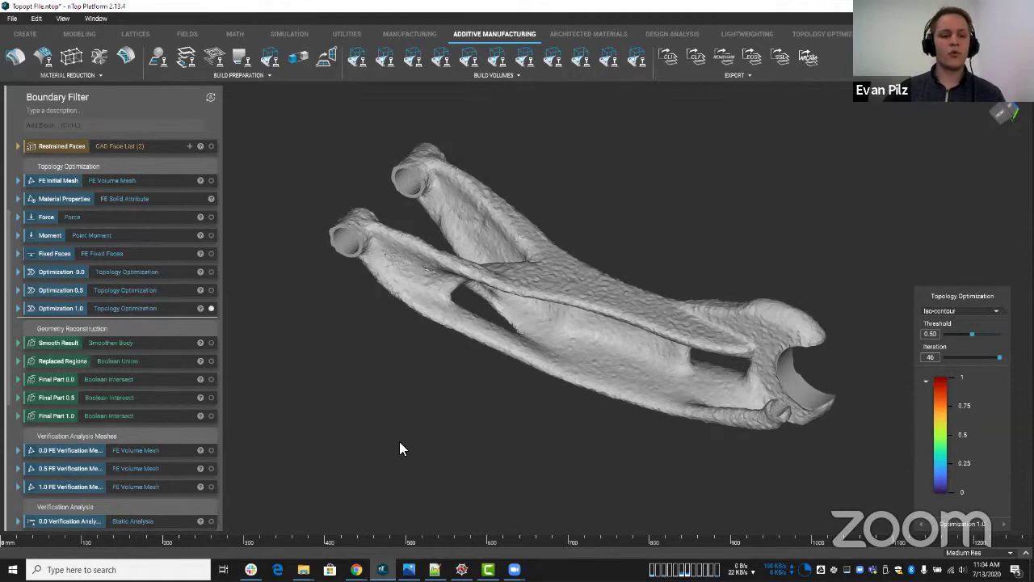
Step: Display the reconstructed Final Part 0.0 in place of the optimization result and examine its geometry
{"action": "left_click", "coordinate": [179, 378]}
{"action": "scroll", "coordinate": [428, 401], "scroll_direction": "up", "scroll_amount": 3}
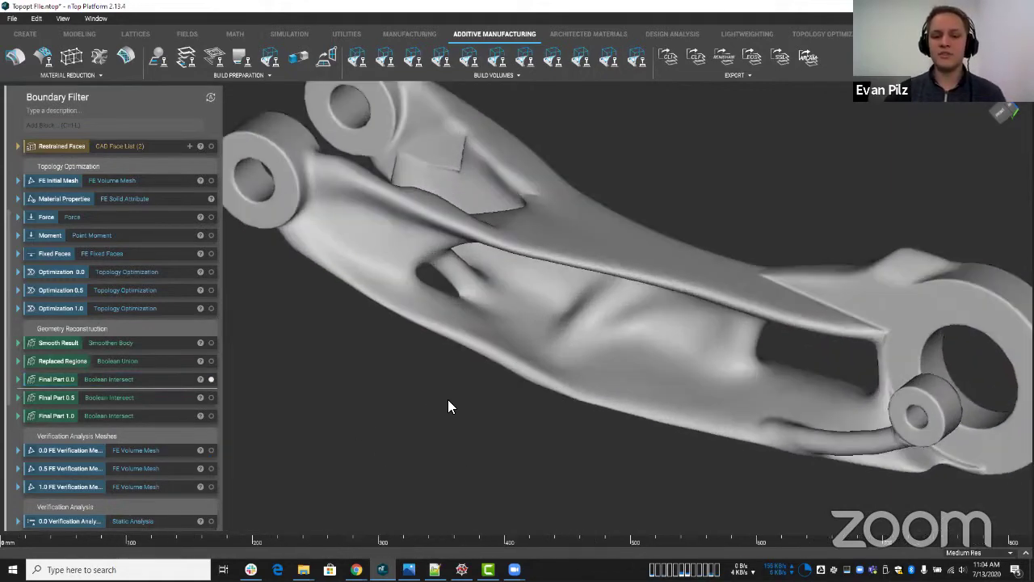
{"action": "scroll", "coordinate": [448, 399], "scroll_direction": "down", "scroll_amount": 2}
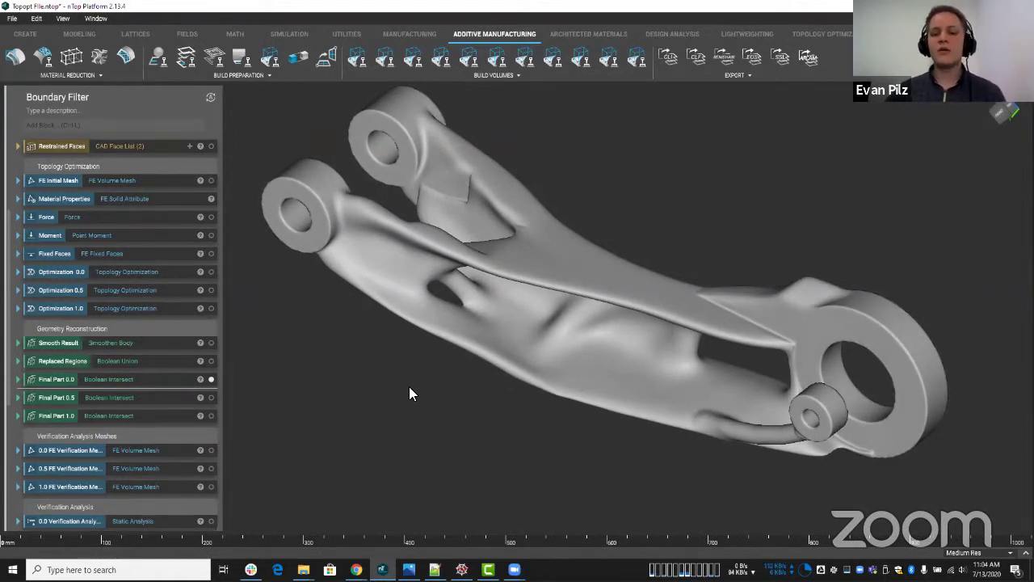
{"action": "middle_click_drag", "start_coordinate": [410, 387], "coordinate": [411, 384]}
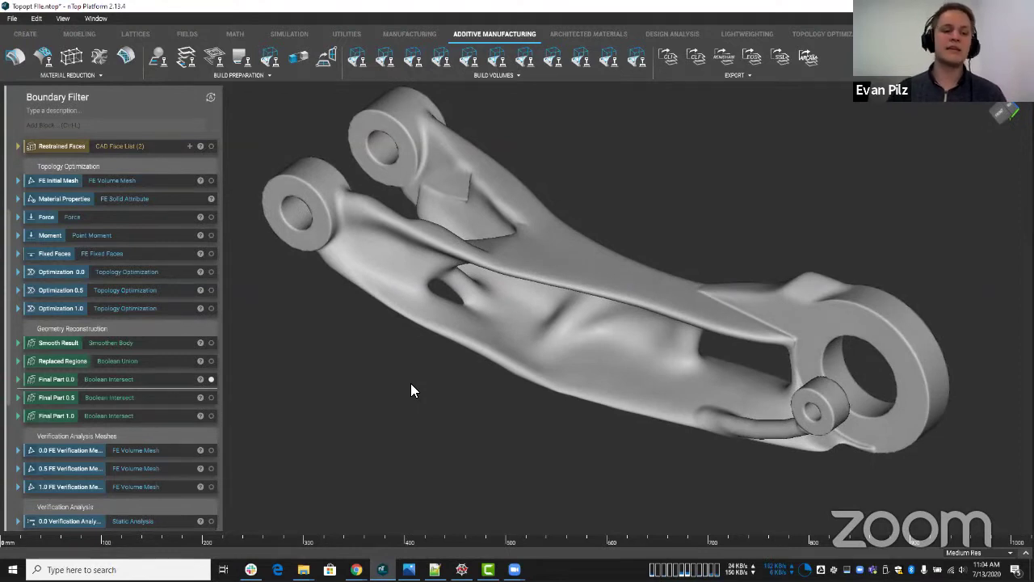
{"action": "right_click_drag", "start_coordinate": [521, 426], "coordinate": [199, 404]}
Step: Overlay Final Part 0.5 on Final Part 0.0 and compare the two geometries up close
{"action": "left_click", "coordinate": [170, 401]}
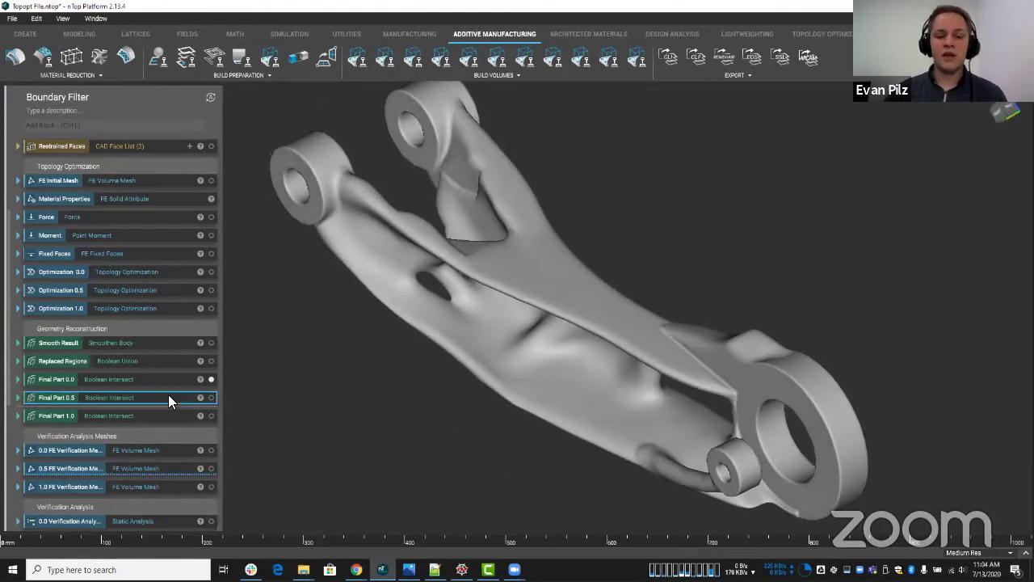
{"action": "left_click", "coordinate": [211, 398]}
{"action": "right_click_drag", "start_coordinate": [366, 404], "coordinate": [621, 358]}
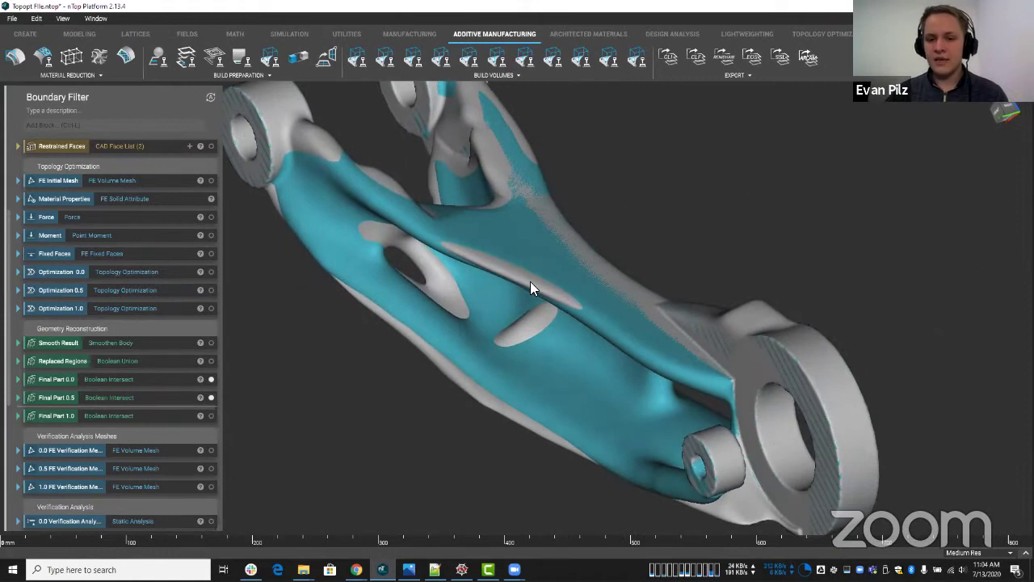
{"action": "right_click_drag", "start_coordinate": [512, 288], "coordinate": [498, 247]}
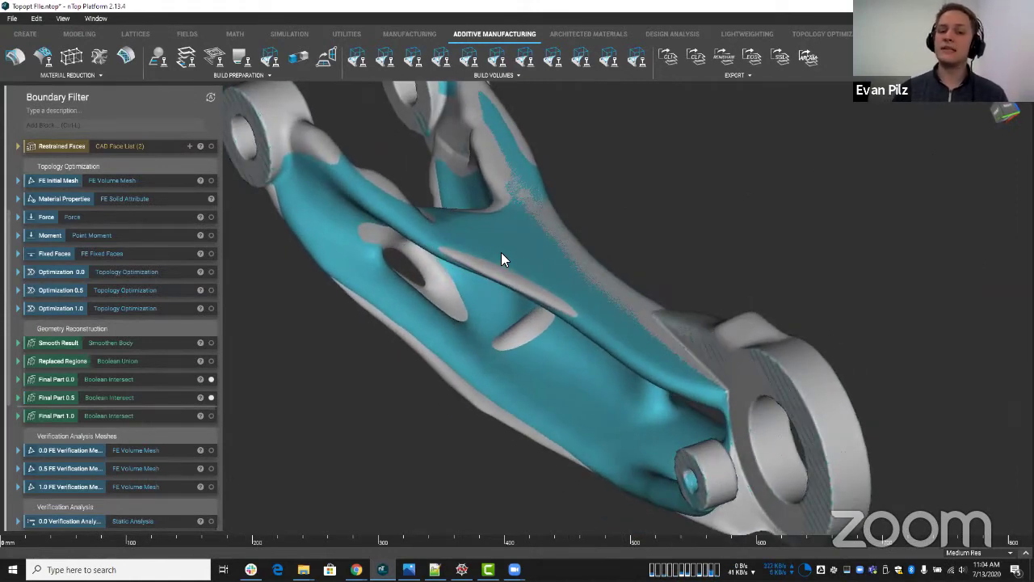
{"action": "right_click_drag", "start_coordinate": [502, 254], "coordinate": [512, 339]}
Step: Hide Final Part 0.0 and examine Final Part 0.5 on its own
{"action": "left_click", "coordinate": [211, 379]}
{"action": "left_click", "coordinate": [211, 397]}
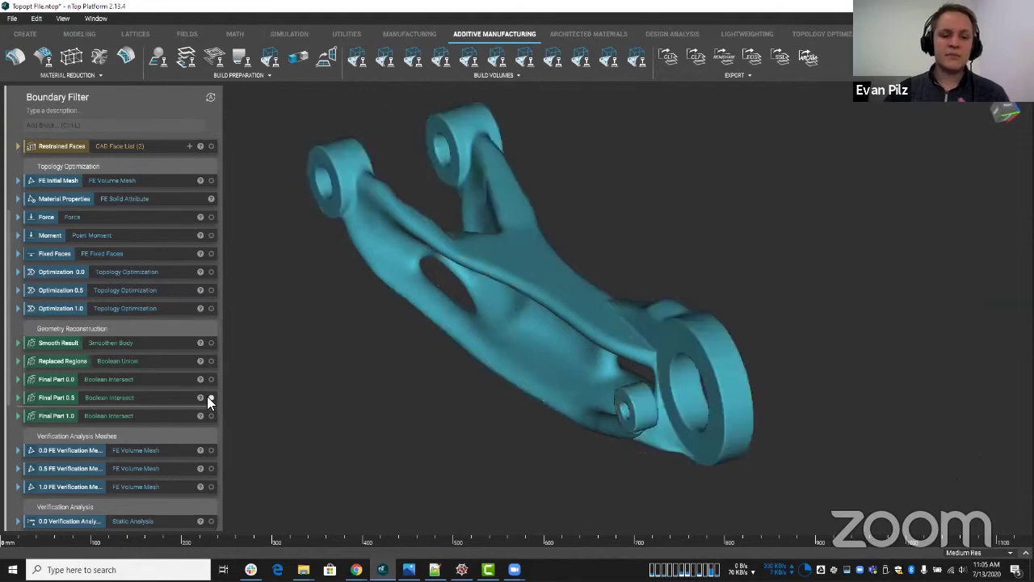
{"action": "right_click_drag", "start_coordinate": [452, 372], "coordinate": [479, 393]}
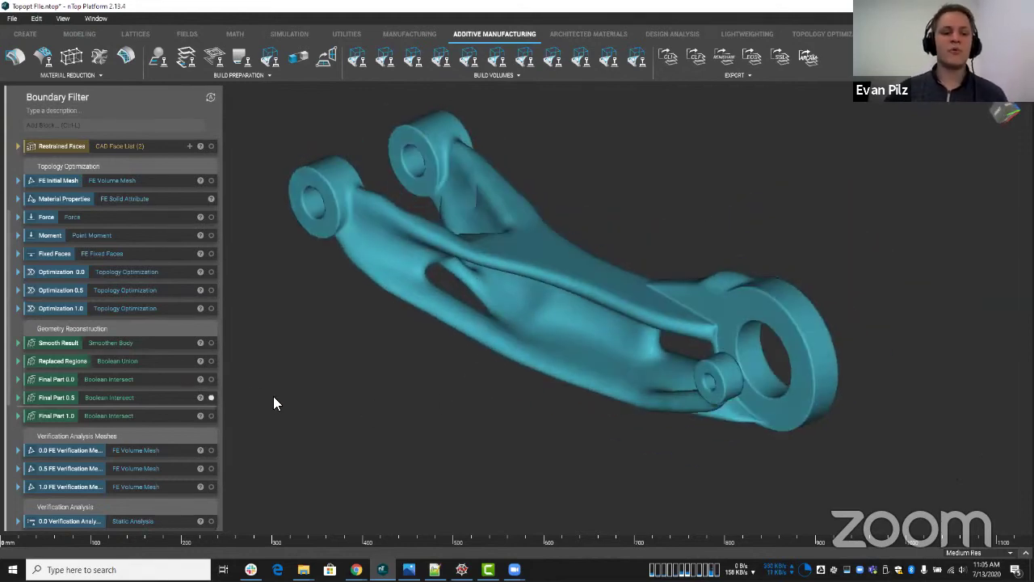
Step: Overlay Final Part 1.0 on Final Part 0.5 and compare where their surfaces differ
{"action": "left_click", "coordinate": [211, 416]}
{"action": "right_click_drag", "start_coordinate": [363, 411], "coordinate": [446, 372]}
{"action": "scroll", "coordinate": [394, 374], "scroll_direction": "up", "scroll_amount": 3}
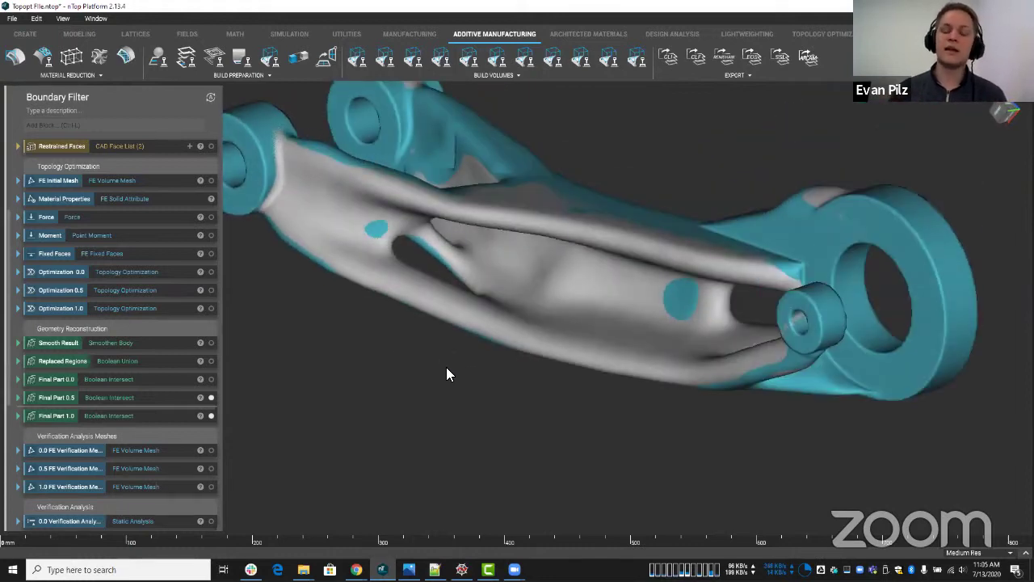
{"action": "right_click_drag", "start_coordinate": [447, 367], "coordinate": [440, 400]}
{"action": "scroll", "coordinate": [336, 390], "scroll_direction": "down", "scroll_amount": 2}
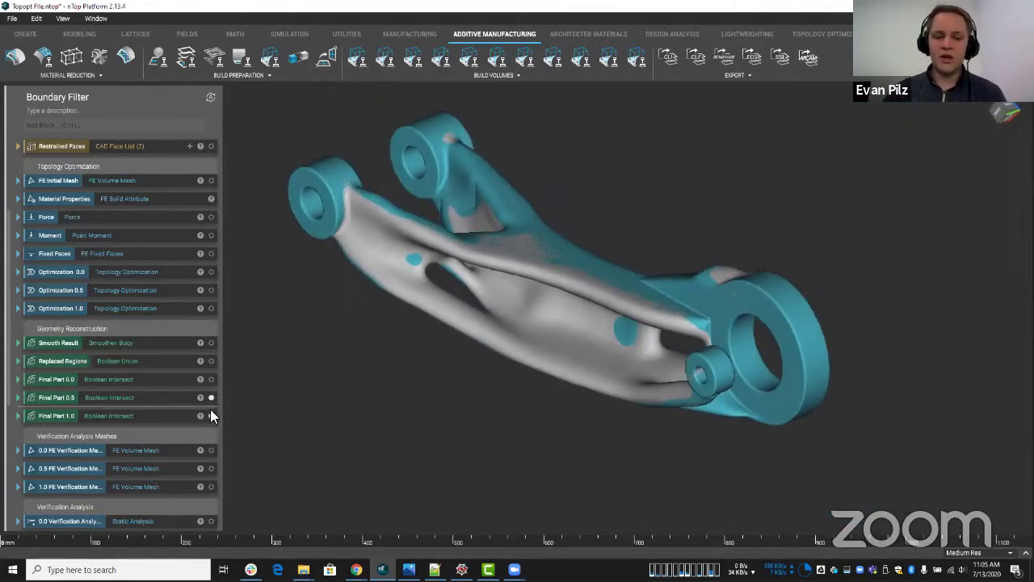
Step: Hide Final Part 1.0 and reframe the view on Final Part 0.5 alone
{"action": "left_click", "coordinate": [210, 415]}
{"action": "right_click_drag", "start_coordinate": [339, 423], "coordinate": [346, 422]}
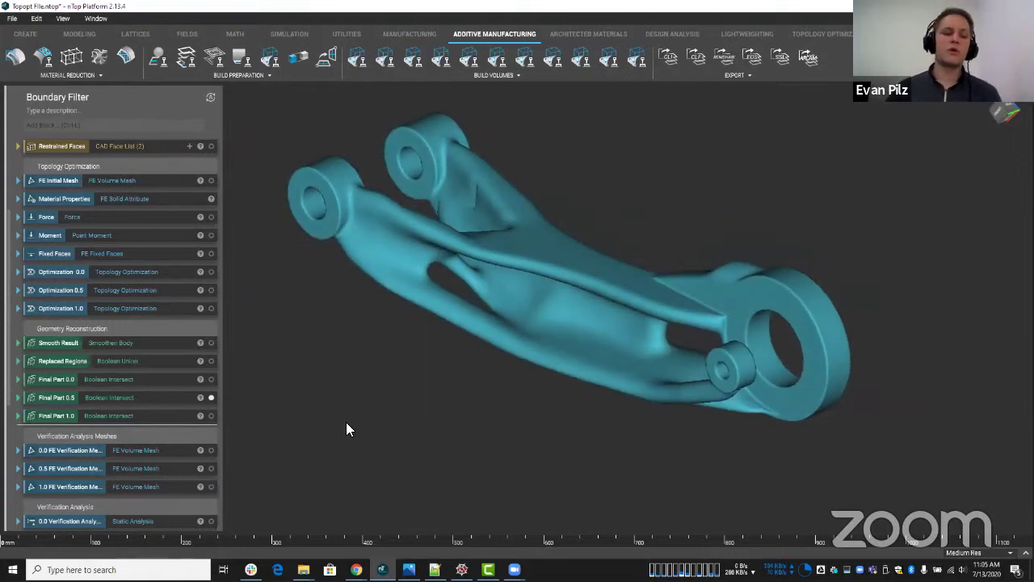
{"action": "scroll", "coordinate": [256, 390], "scroll_direction": "down", "scroll_amount": 2}
{"action": "scroll", "coordinate": [475, 393], "scroll_direction": "up", "scroll_amount": 2}
{"action": "middle_click_drag", "start_coordinate": [475, 359], "coordinate": [486, 387]}
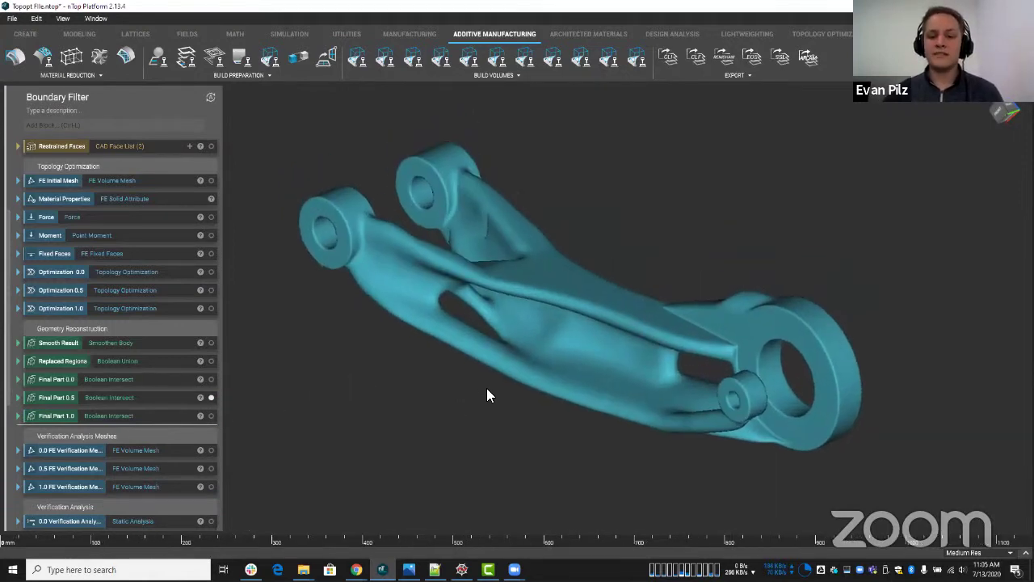
Step: Isolate the 0.0 Verification Analysis and examine the Von Mises stress distribution across the arm
{"action": "scroll", "coordinate": [484, 388], "scroll_direction": "up", "scroll_amount": 1}
{"action": "right_click_drag", "start_coordinate": [475, 386], "coordinate": [476, 388]}
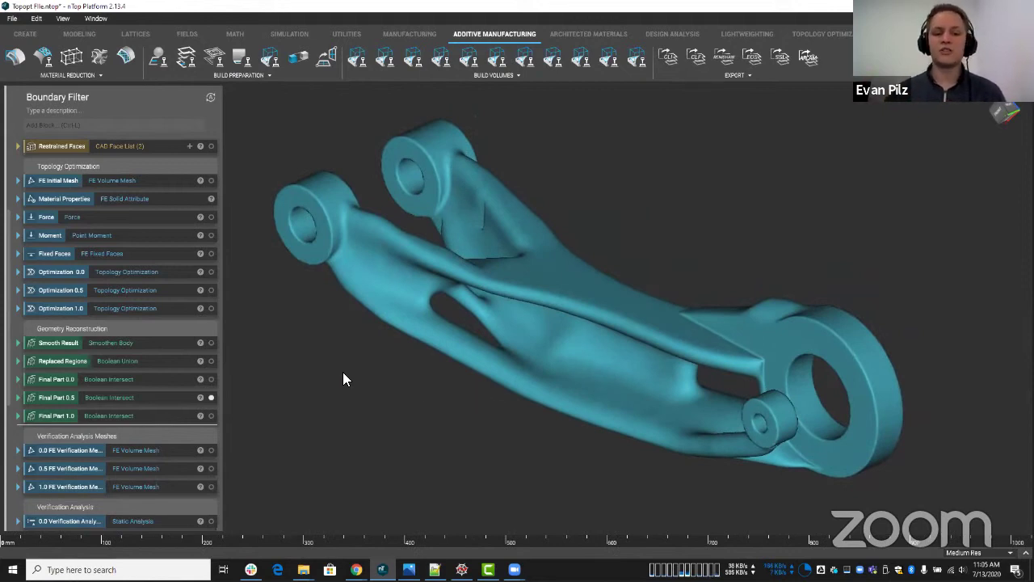
{"action": "scroll", "coordinate": [189, 354], "scroll_direction": "down", "scroll_amount": 5}
{"action": "left_click", "coordinate": [168, 299]}
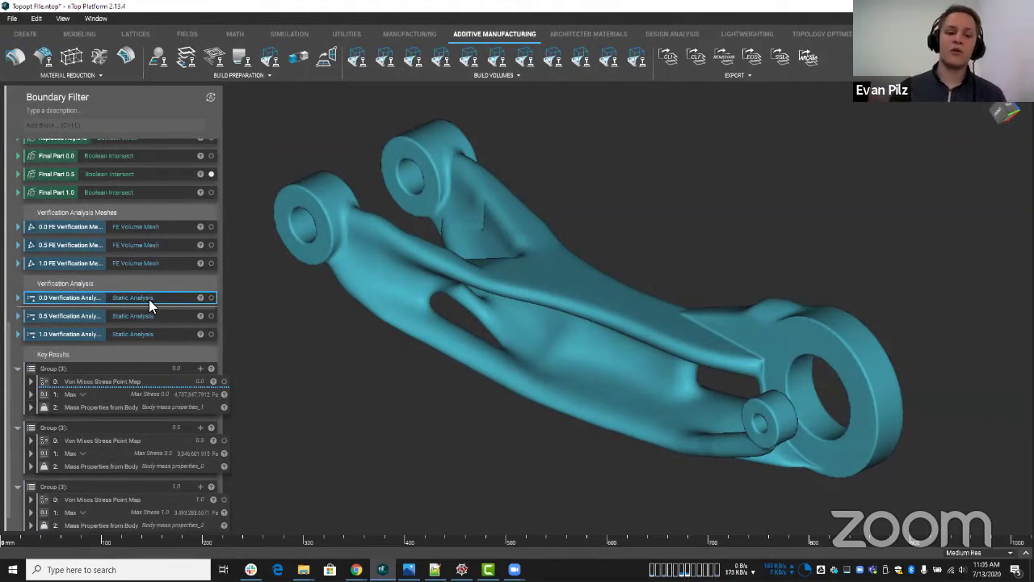
{"action": "key", "text": "i"}
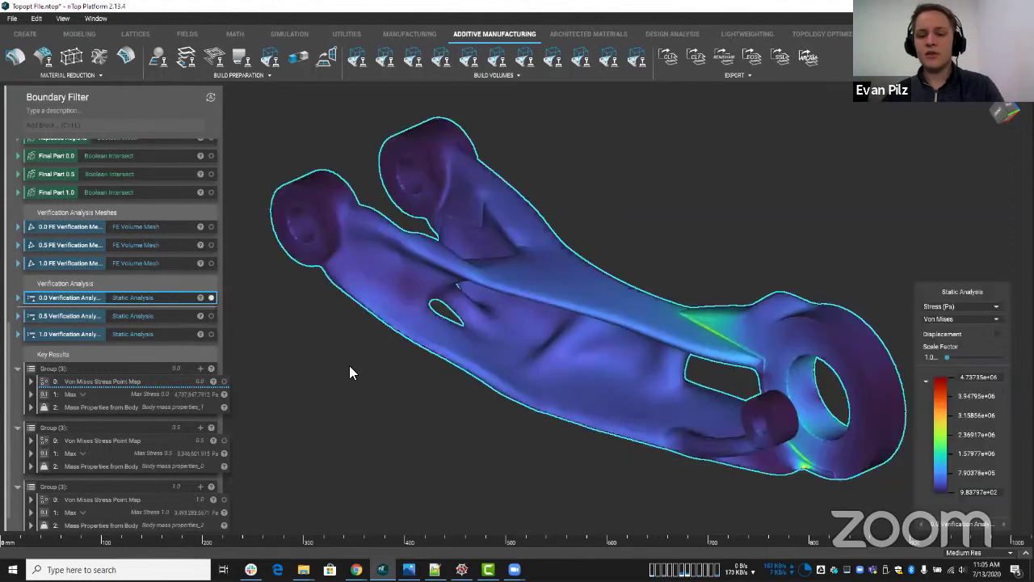
{"action": "right_click_drag", "start_coordinate": [349, 365], "coordinate": [379, 370]}
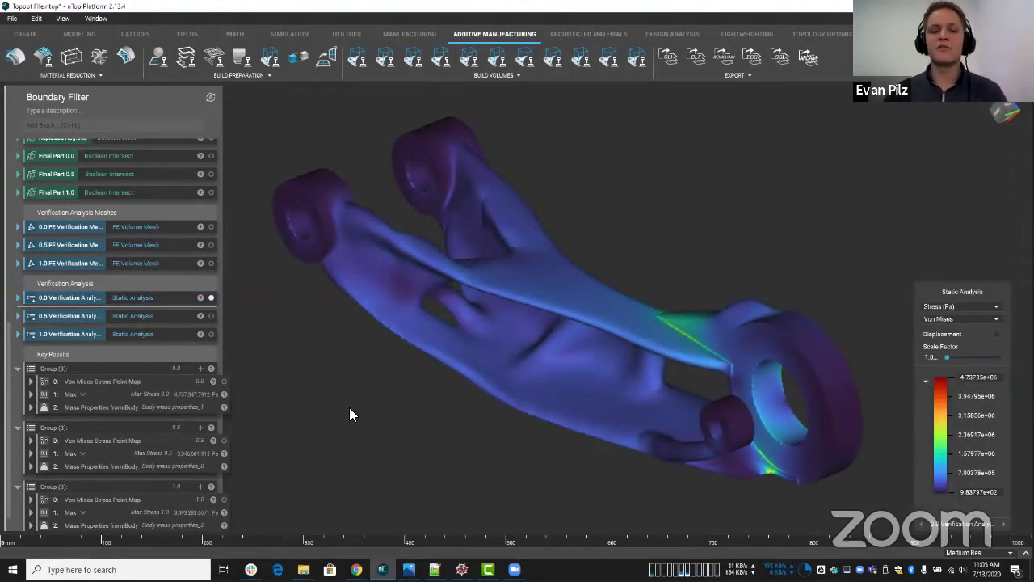
Step: Compare the maximum stress entries of the 0.0, 0.5 and 1.0 groups under Key Results
{"action": "scroll", "coordinate": [142, 371], "scroll_direction": "down", "scroll_amount": 1}
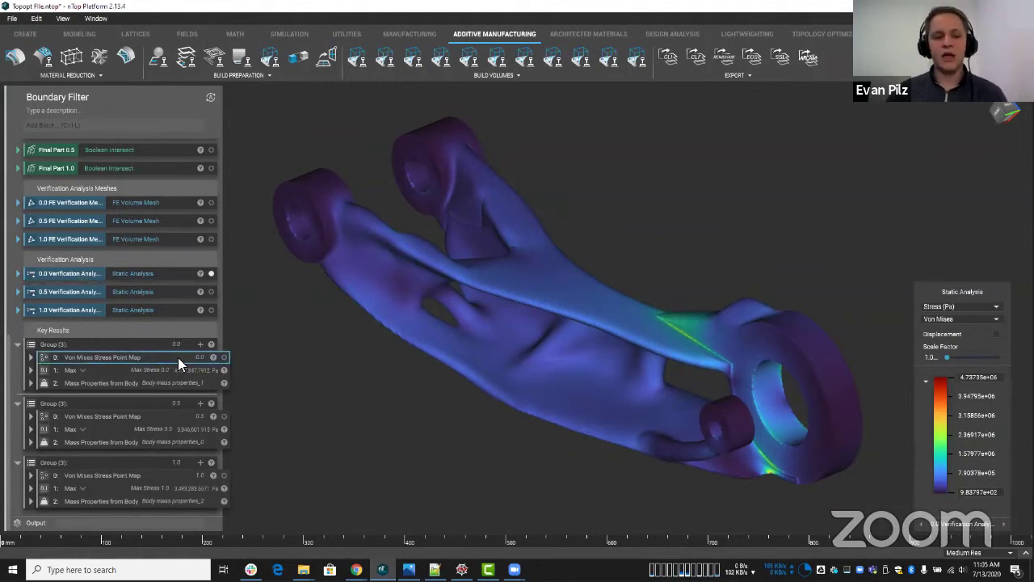
{"action": "left_click", "coordinate": [113, 370]}
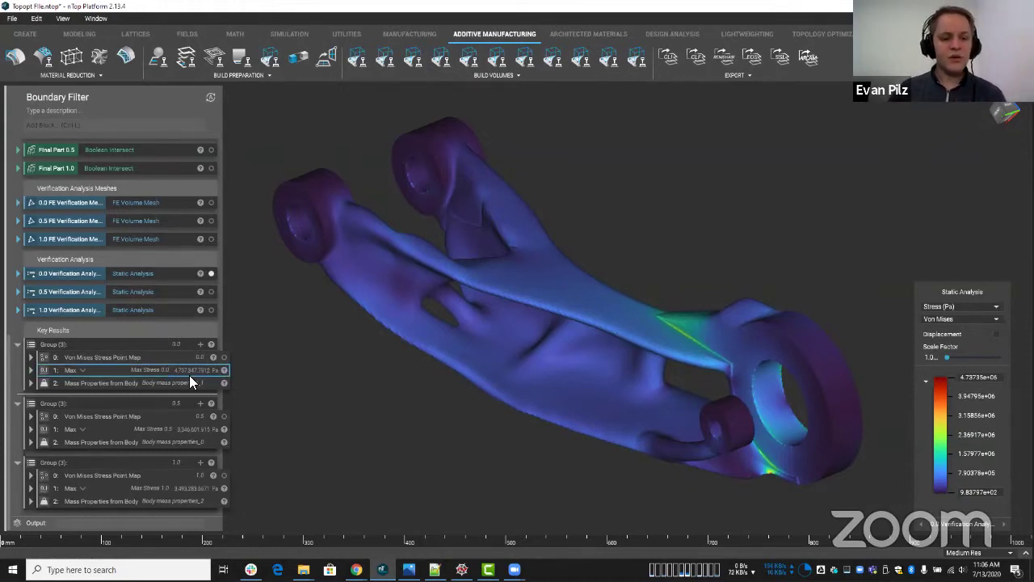
{"action": "left_click", "coordinate": [173, 431]}
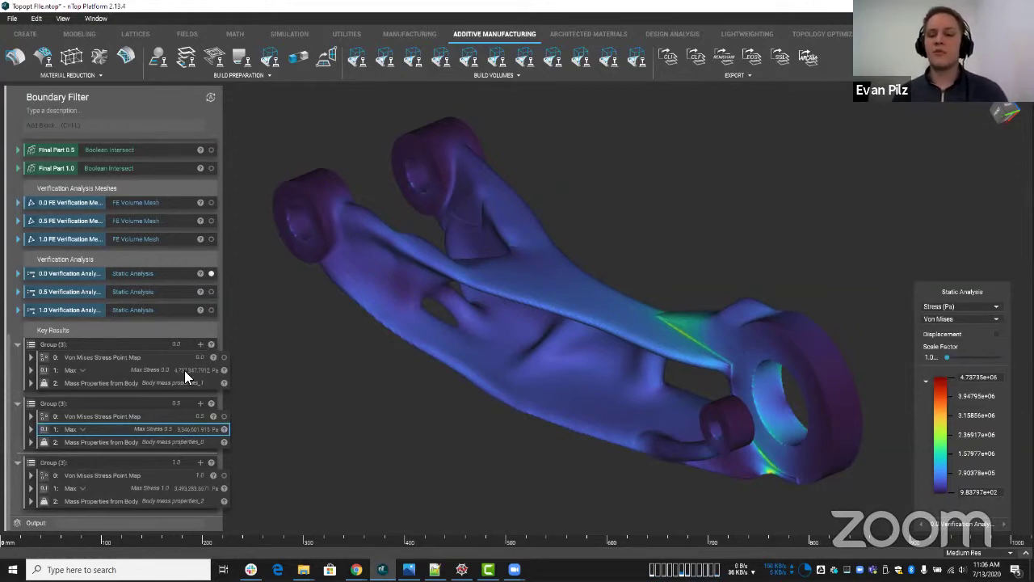
{"action": "left_click", "coordinate": [182, 489]}
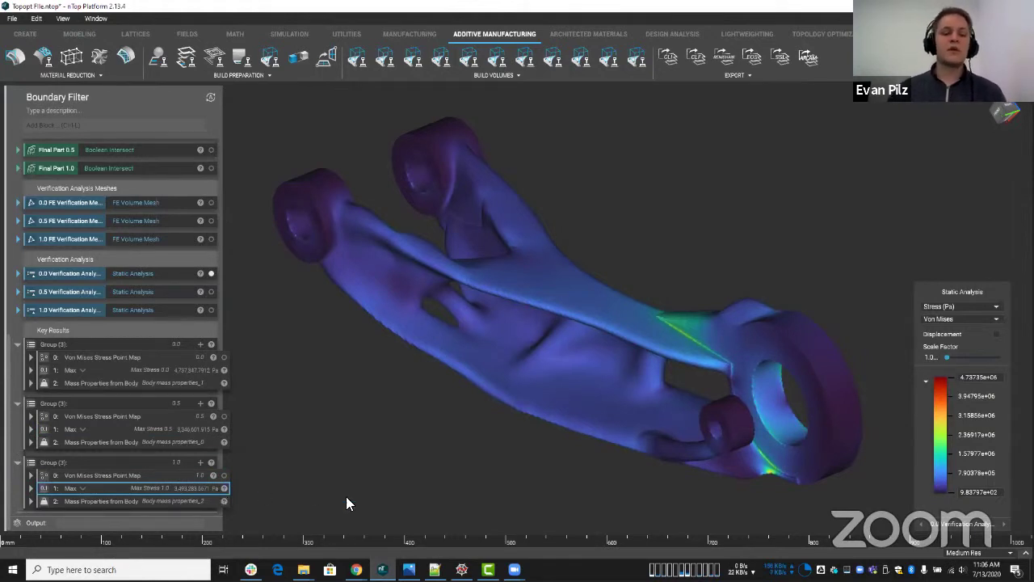
{"action": "left_click", "coordinate": [156, 346]}
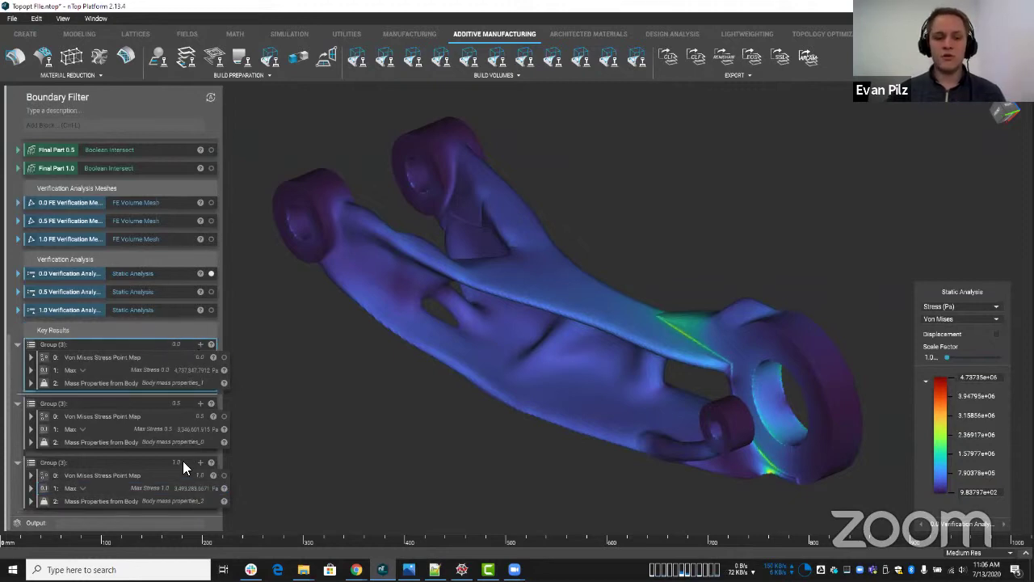
{"action": "left_click", "coordinate": [157, 459]}
{"action": "left_click", "coordinate": [164, 397]}
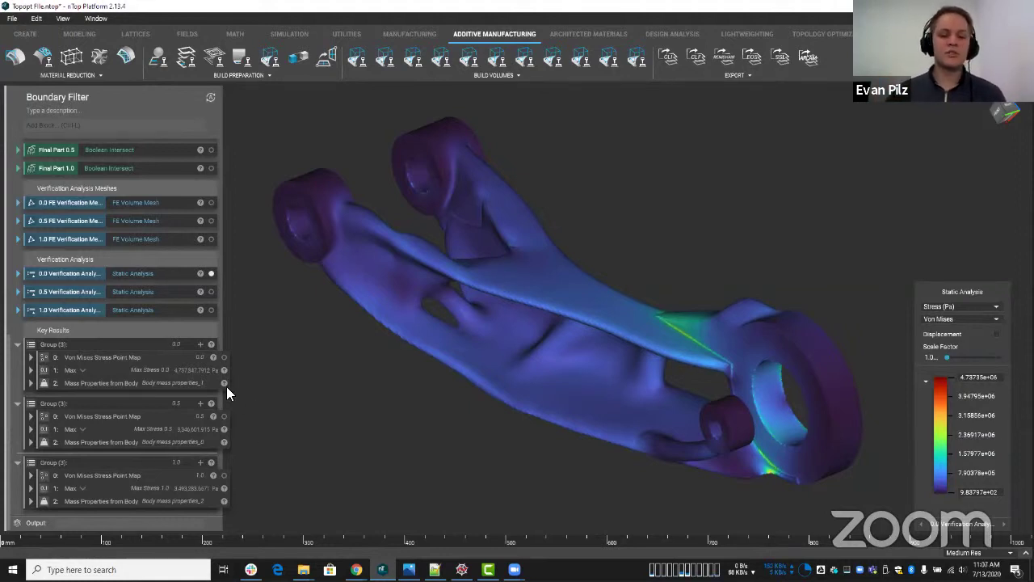
Step: Inspect the mass in the body mass properties of the 0.5, 1.0 and 0.0 result groups
{"action": "left_click", "coordinate": [224, 440]}
{"action": "left_click", "coordinate": [320, 367]}
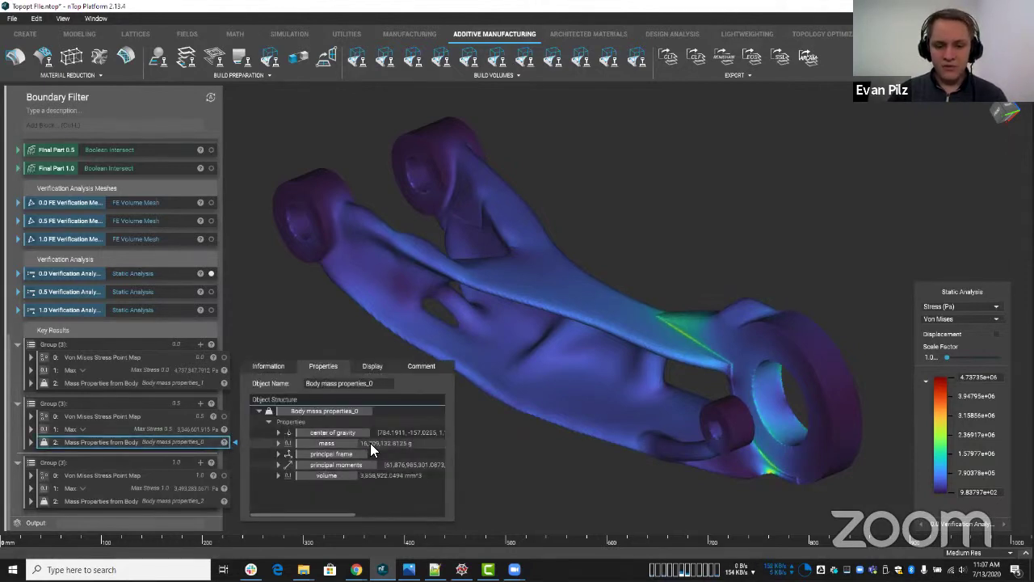
{"action": "left_click", "coordinate": [529, 461]}
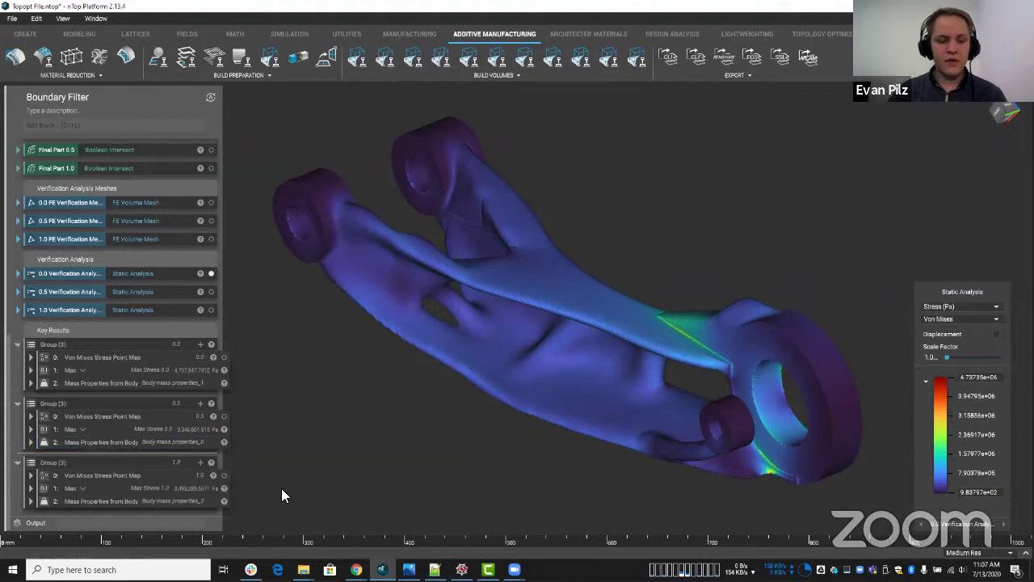
{"action": "left_click", "coordinate": [223, 501]}
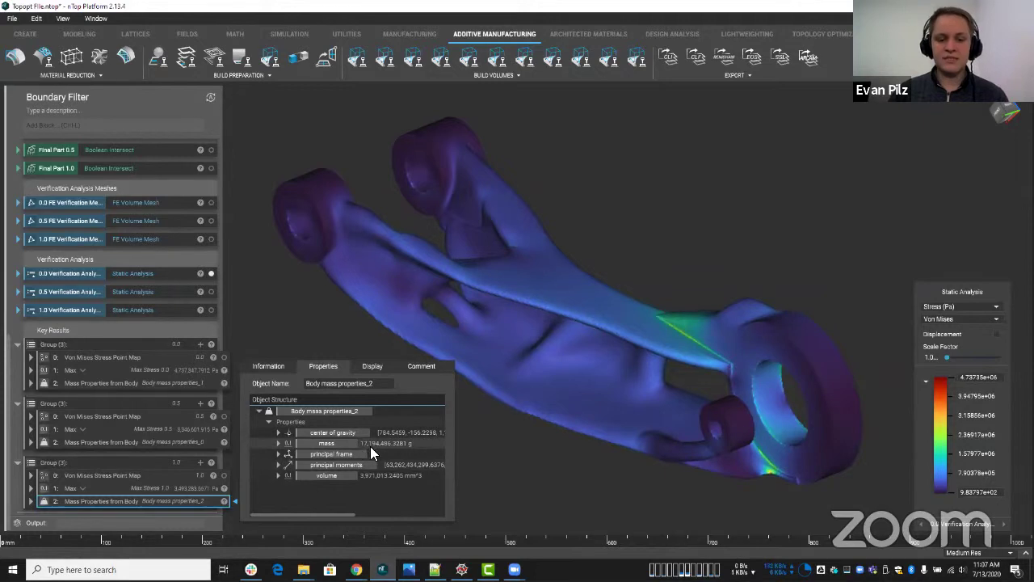
{"action": "left_click", "coordinate": [311, 338]}
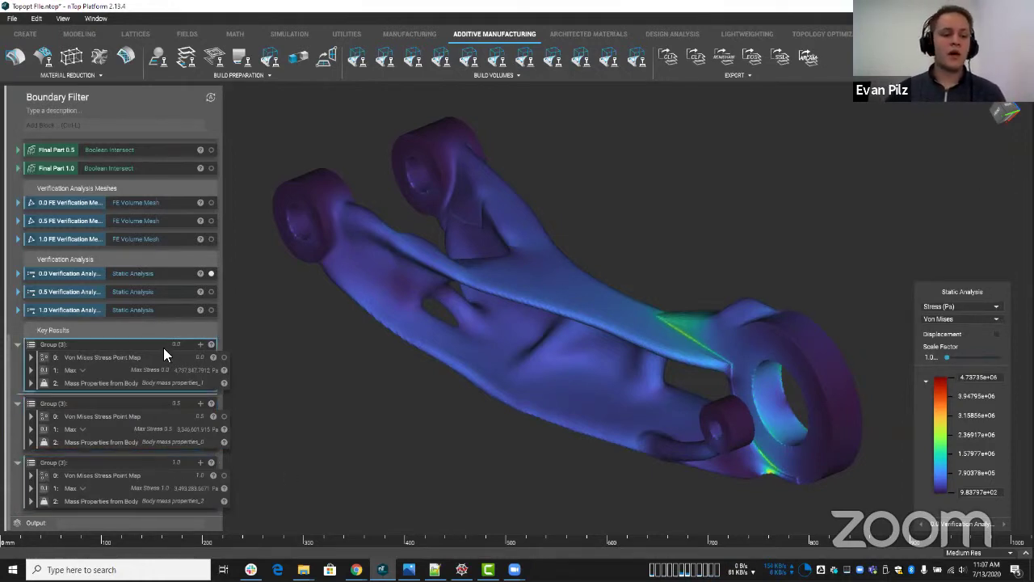
{"action": "left_click", "coordinate": [224, 383]}
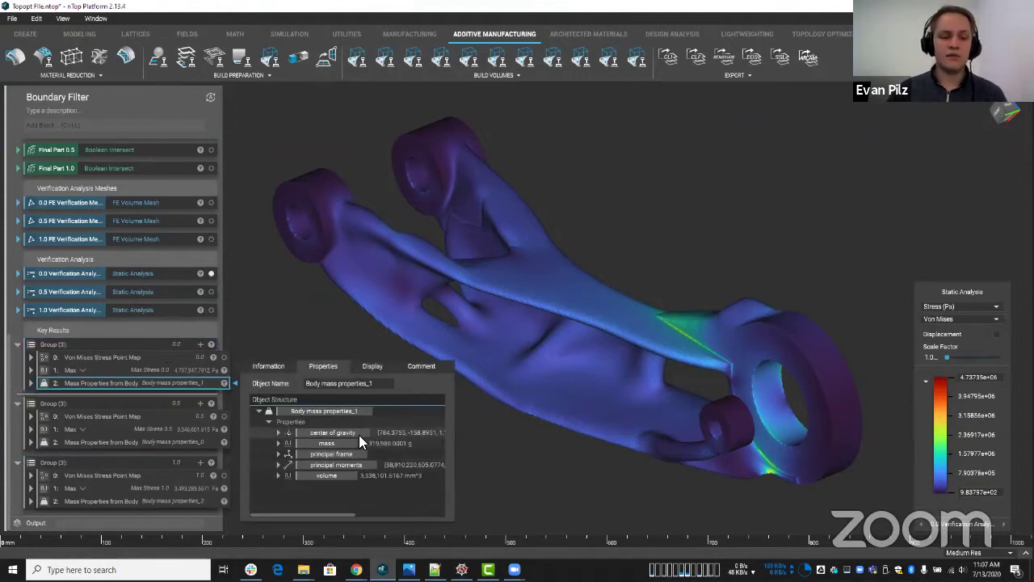
{"action": "left_click", "coordinate": [140, 348]}
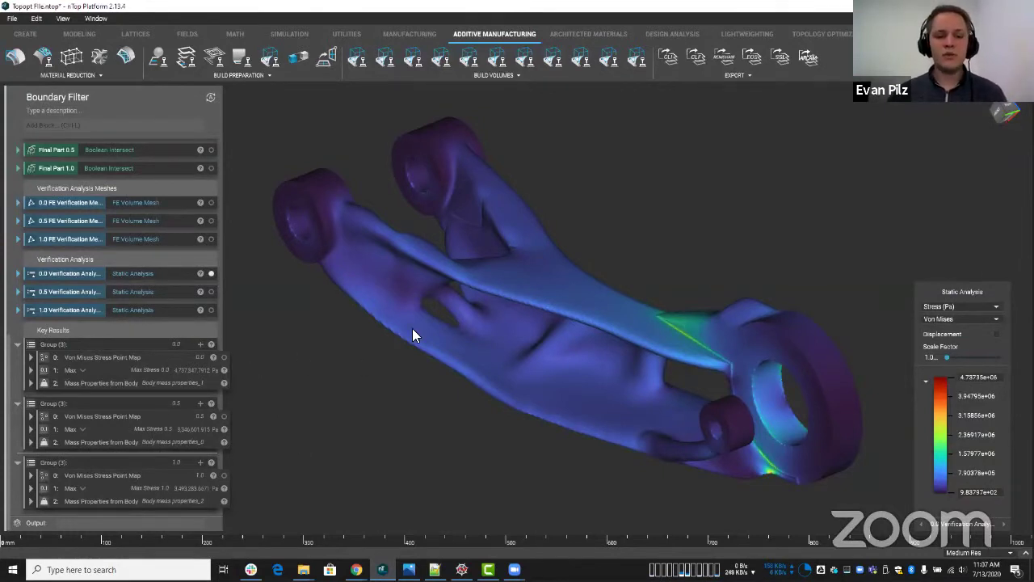
Step: Hide the stress result and Final Part 1.0, and display only Final Part 0.5
{"action": "scroll", "coordinate": [412, 336], "scroll_direction": "down", "scroll_amount": 3}
{"action": "scroll", "coordinate": [189, 299], "scroll_direction": "up", "scroll_amount": 5}
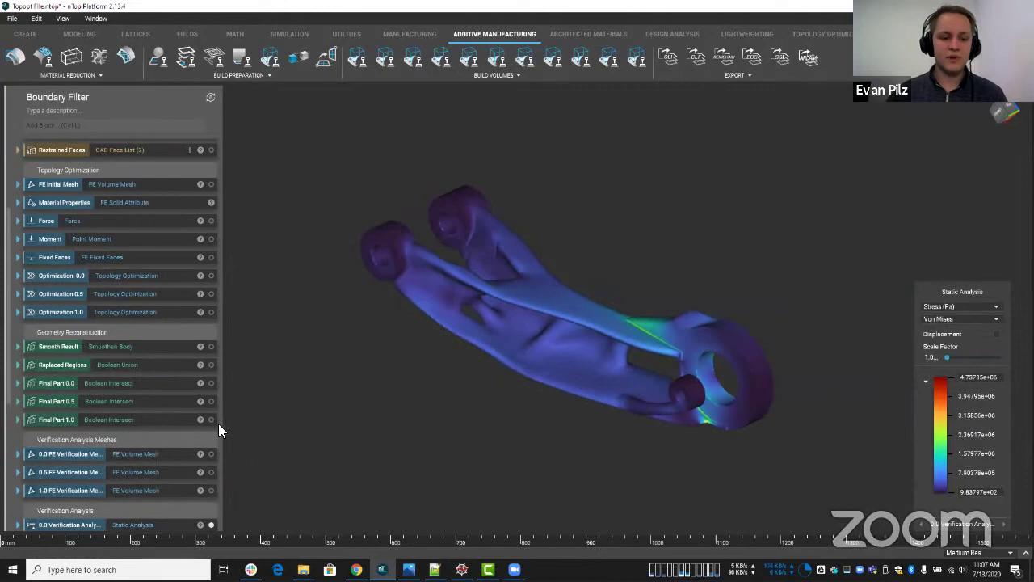
{"action": "left_click", "coordinate": [210, 419]}
{"action": "left_click", "coordinate": [173, 415]}
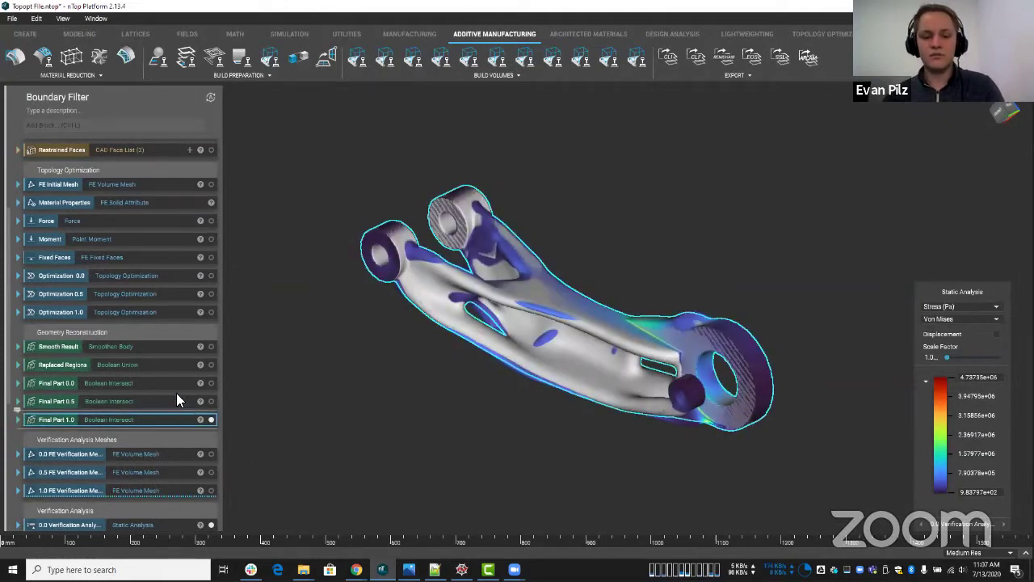
{"action": "key", "text": "ctrl+h"}
{"action": "left_click", "coordinate": [176, 399]}
{"action": "left_click", "coordinate": [211, 401]}
{"action": "left_click", "coordinate": [308, 389]}
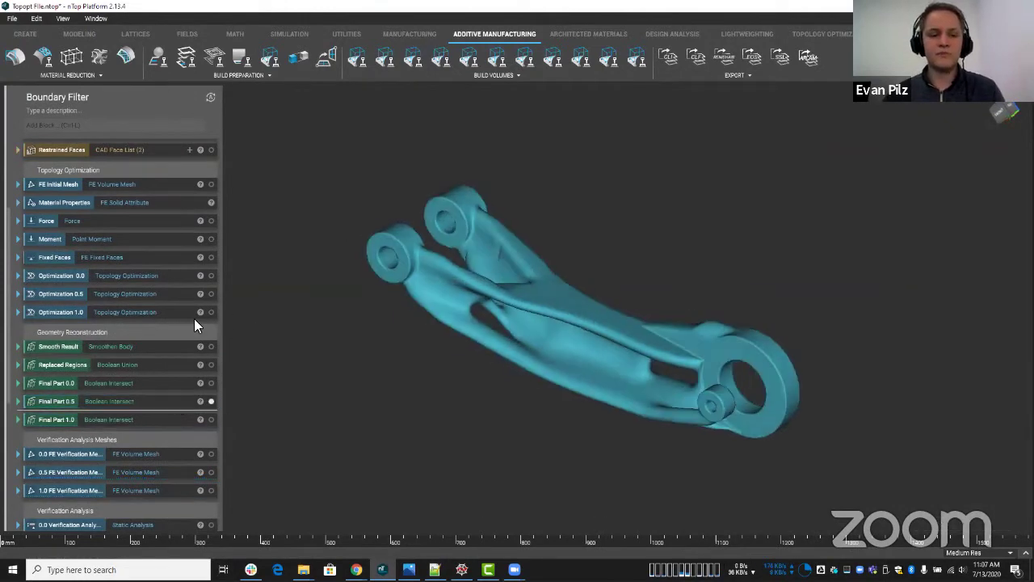
Step: Show the Assembly w/o Arm bodies together with Final Part 0.5 and inspect how the arm fits in the robot
{"action": "scroll", "coordinate": [156, 307], "scroll_direction": "up", "scroll_amount": 3}
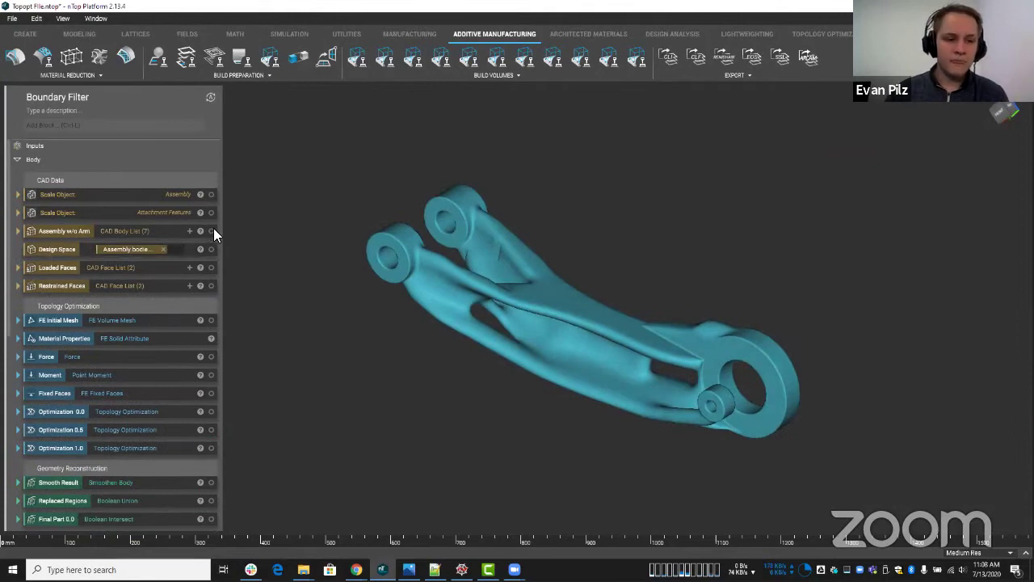
{"action": "left_click", "coordinate": [211, 231]}
{"action": "scroll", "coordinate": [319, 265], "scroll_direction": "down", "scroll_amount": 3}
{"action": "right_click_drag", "start_coordinate": [318, 265], "coordinate": [541, 288]}
{"action": "middle_click_drag", "start_coordinate": [541, 287], "coordinate": [549, 198]}
{"action": "scroll", "coordinate": [549, 199], "scroll_direction": "up", "scroll_amount": 2}
{"action": "right_click_drag", "start_coordinate": [550, 199], "coordinate": [485, 254]}
{"action": "scroll", "coordinate": [567, 228], "scroll_direction": "down", "scroll_amount": 3}
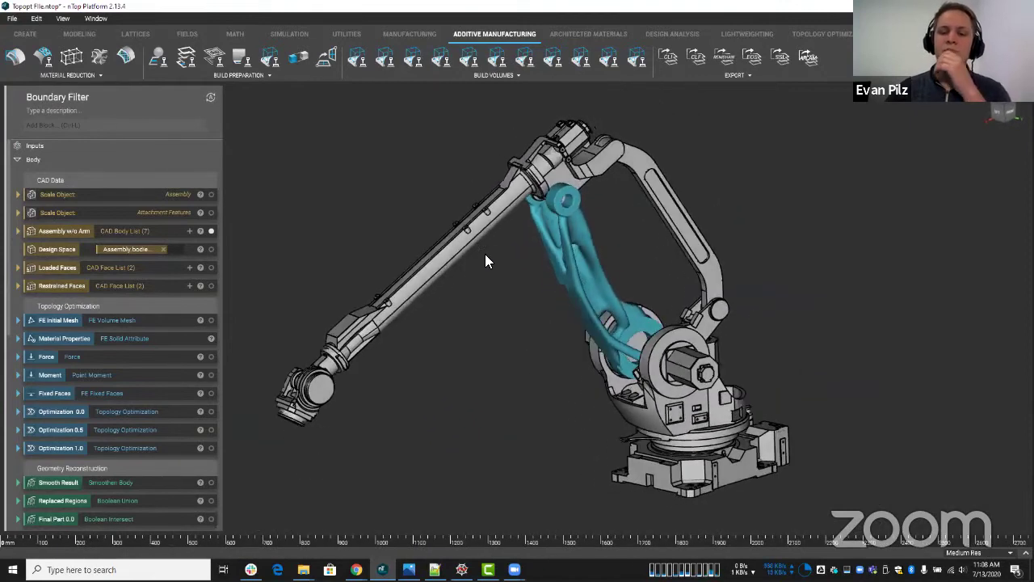
{"action": "scroll", "coordinate": [509, 269], "scroll_direction": "up", "scroll_amount": 6}
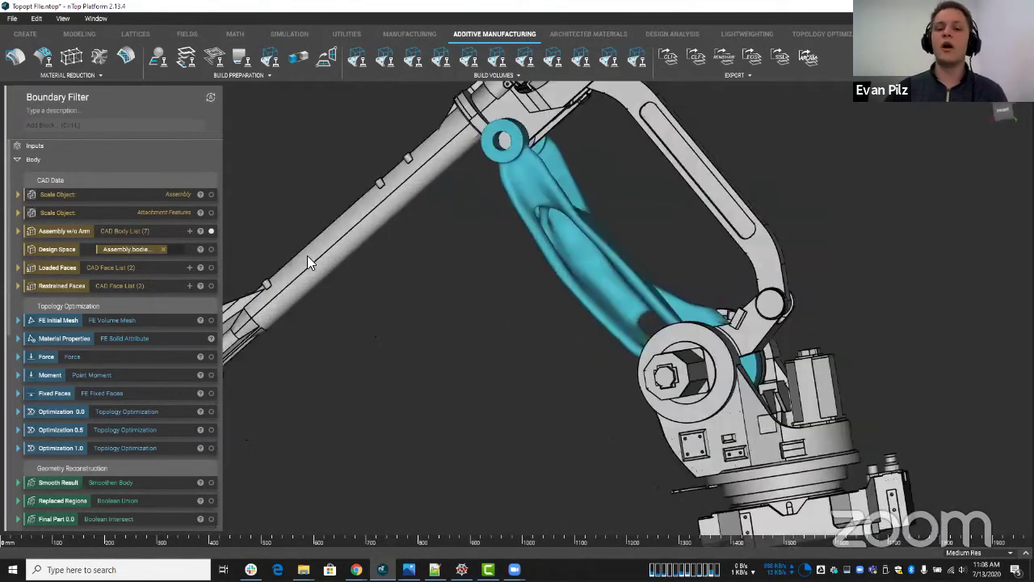
{"action": "right_click_drag", "start_coordinate": [203, 291], "coordinate": [509, 315]}
{"action": "scroll", "coordinate": [570, 289], "scroll_direction": "down", "scroll_amount": 3}
Step: Check the boundary penalty setting in the Optimization 1.0 block, then collapse the block
{"action": "scroll", "coordinate": [154, 336], "scroll_direction": "down", "scroll_amount": 10}
{"action": "scroll", "coordinate": [23, 273], "scroll_direction": "up", "scroll_amount": 8}
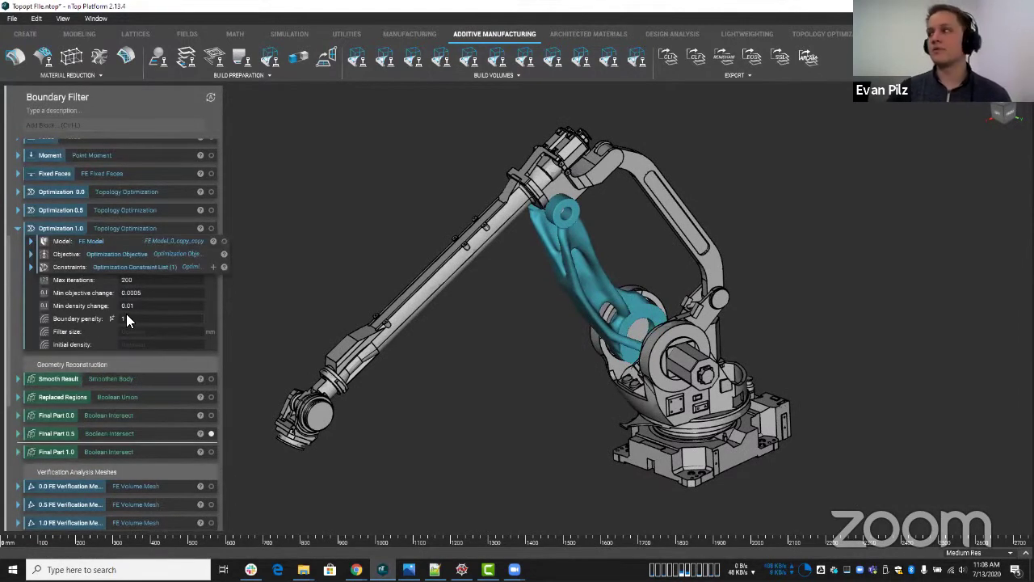
{"action": "left_click", "coordinate": [18, 227]}
{"action": "scroll", "coordinate": [417, 359], "scroll_direction": "up", "scroll_amount": 3}
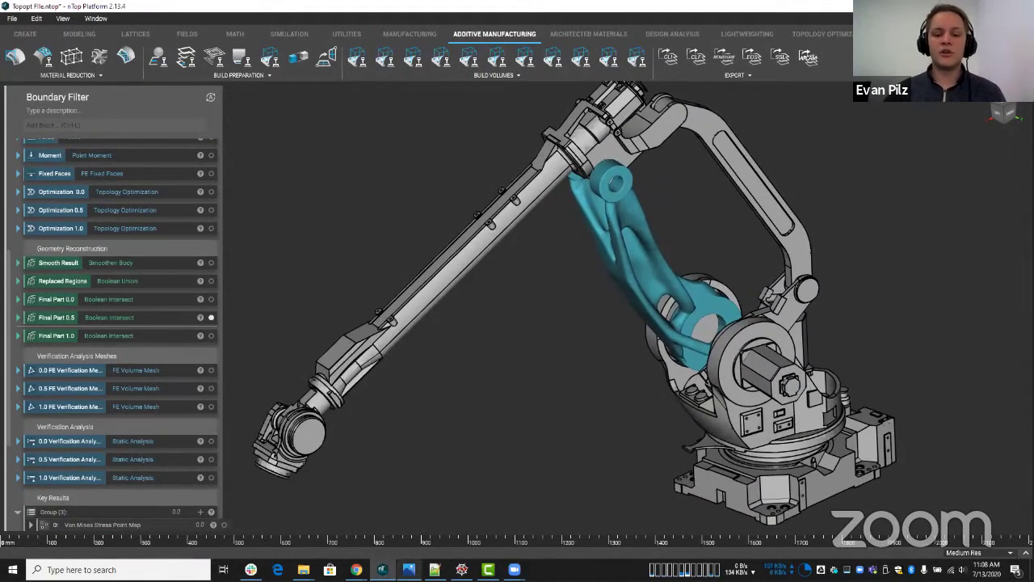
Step: Switch to Photos, examine the Boundary Penalty vs Max Stress plot in Figure_1.png up close, and minimize it
{"action": "left_click", "coordinate": [408, 569]}
{"action": "scroll", "coordinate": [514, 319], "scroll_direction": "up", "scroll_amount": 1}
{"action": "scroll", "coordinate": [514, 319], "scroll_direction": "down", "scroll_amount": 1}
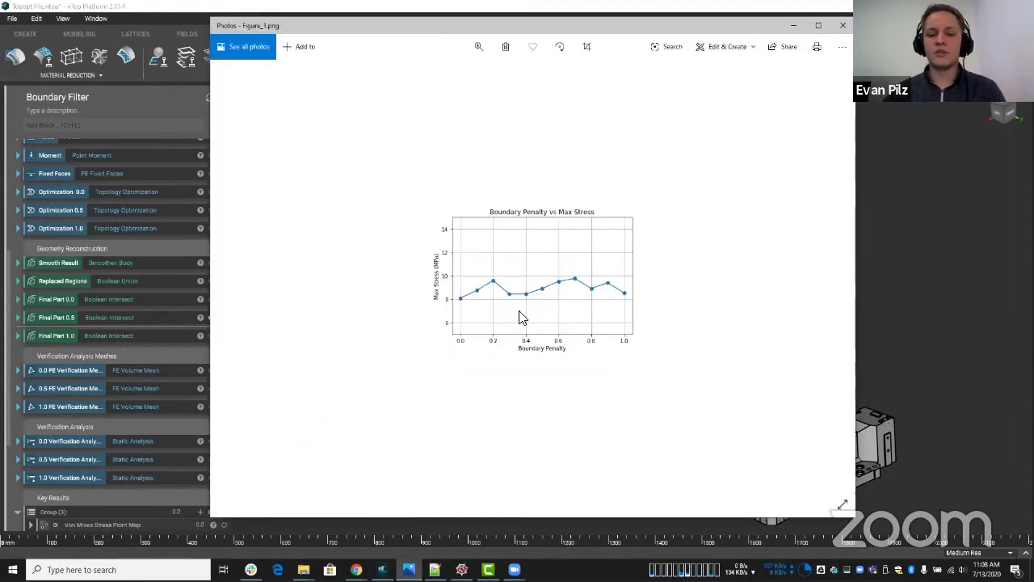
{"action": "scroll", "coordinate": [520, 316], "scroll_direction": "up", "scroll_amount": 5, "text": "ctrl"}
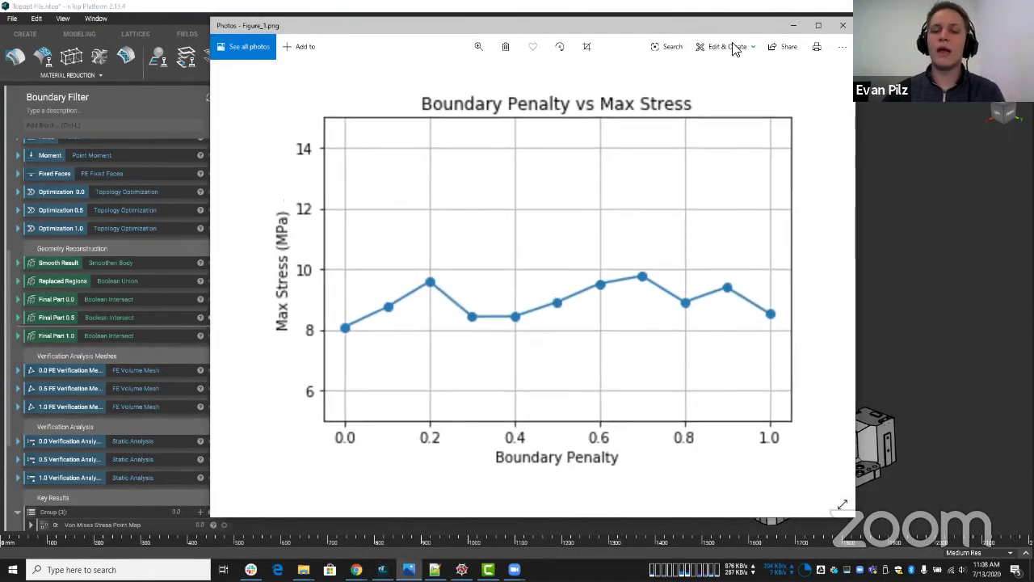
{"action": "left_click_drag", "start_coordinate": [691, 32], "coordinate": [669, 44]}
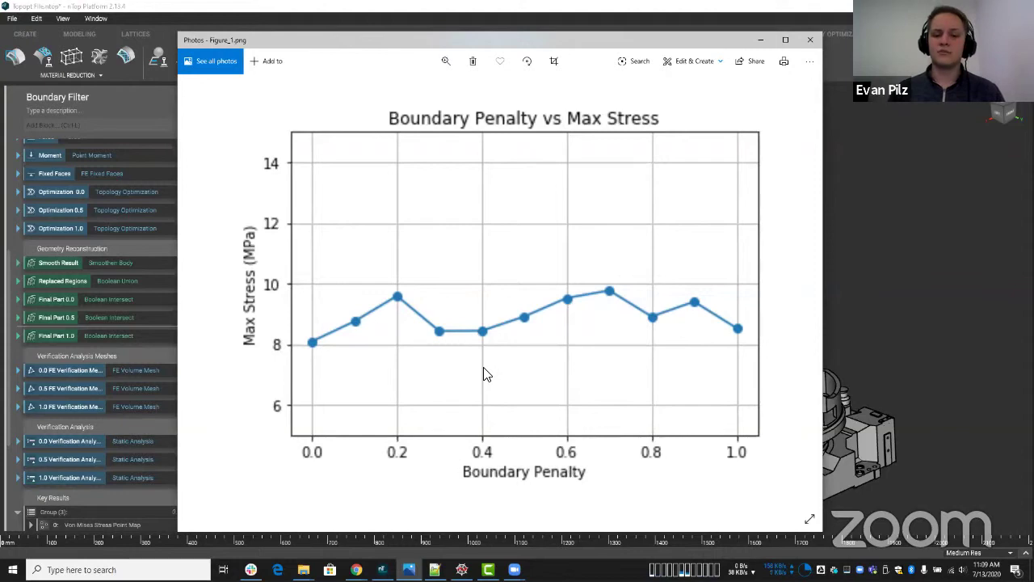
{"action": "left_click", "coordinate": [760, 39]}
Step: Review the optimized arm in the robot assembly and the workflow blocks down to the Key Results groups
{"action": "scroll", "coordinate": [711, 215], "scroll_direction": "down", "scroll_amount": 3}
{"action": "scroll", "coordinate": [664, 226], "scroll_direction": "up", "scroll_amount": 4}
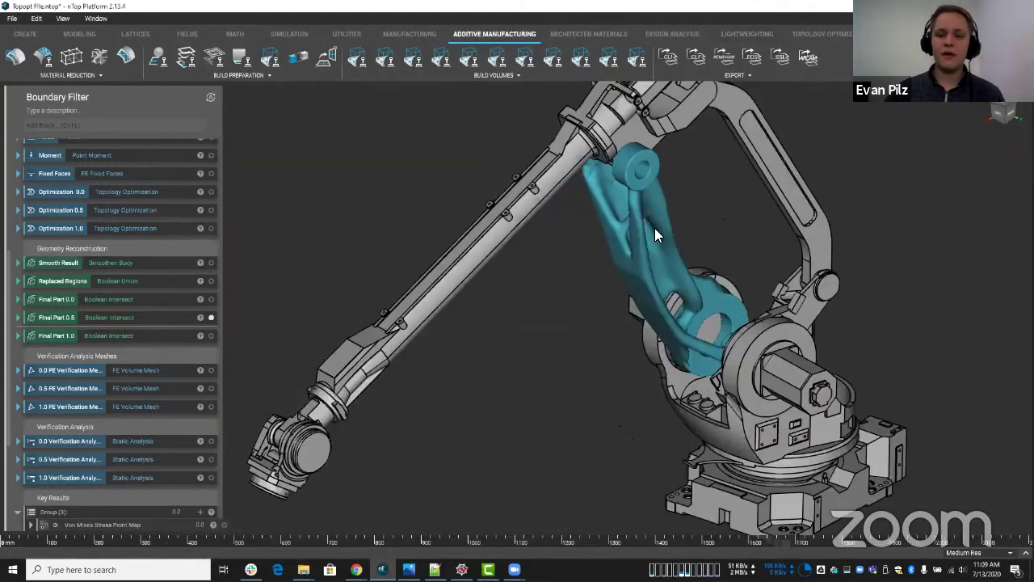
{"action": "scroll", "coordinate": [674, 218], "scroll_direction": "down", "scroll_amount": 2}
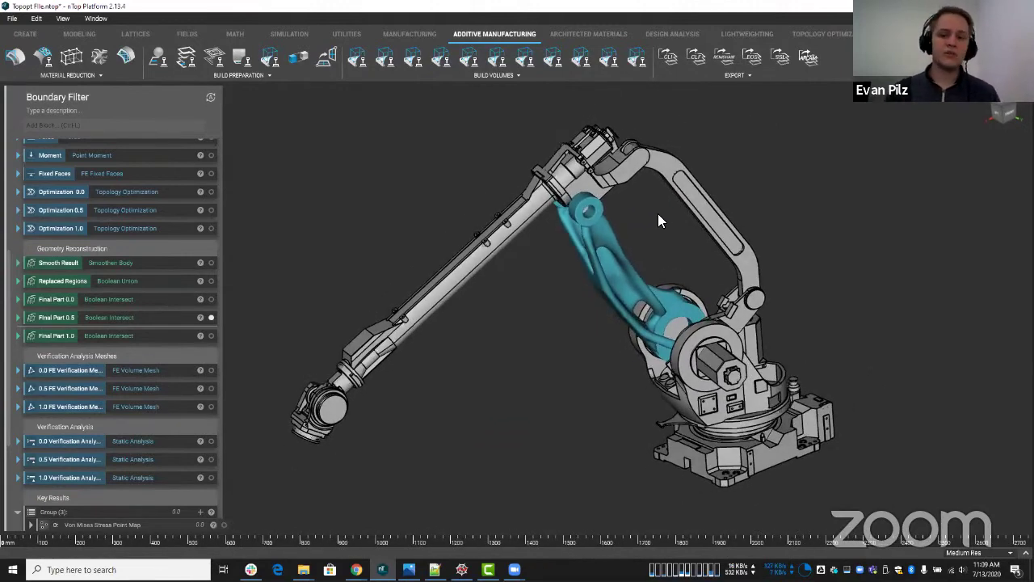
{"action": "scroll", "coordinate": [56, 367], "scroll_direction": "down", "scroll_amount": 3}
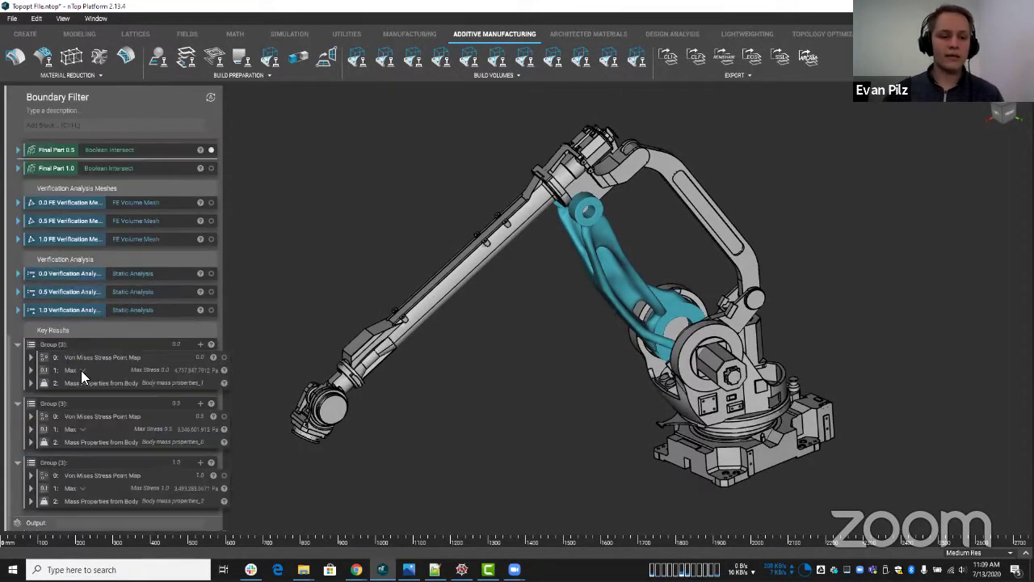
{"action": "scroll", "coordinate": [95, 412], "scroll_direction": "up", "scroll_amount": 5}
{"action": "scroll", "coordinate": [95, 413], "scroll_direction": "down", "scroll_amount": 5}
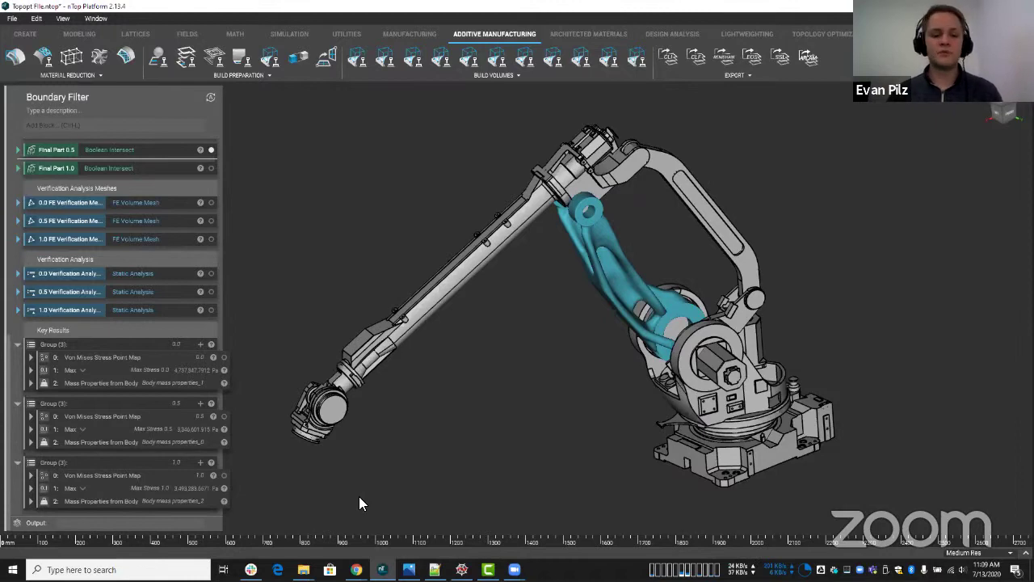
{"action": "scroll", "coordinate": [485, 426], "scroll_direction": "up", "scroll_amount": 2}
{"action": "mouse_move", "coordinate": [486, 421]}
{"action": "middle_mouse_down"}
{"action": "mouse_move", "coordinate": [472, 420]}
{"action": "mouse_move", "coordinate": [487, 417]}
{"action": "middle_mouse_up"}
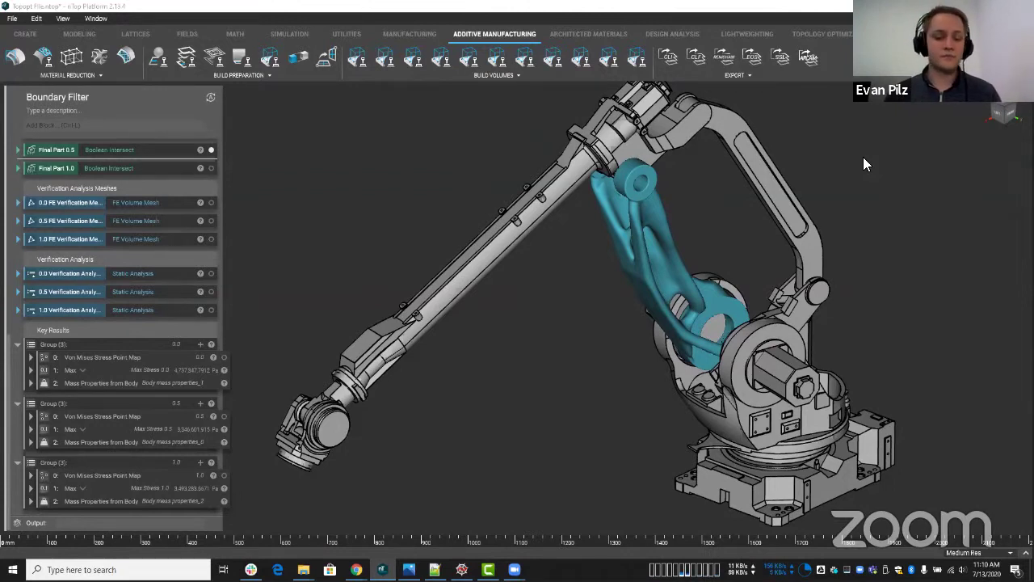
{"action": "scroll", "coordinate": [651, 233], "scroll_direction": "up", "scroll_amount": 3}
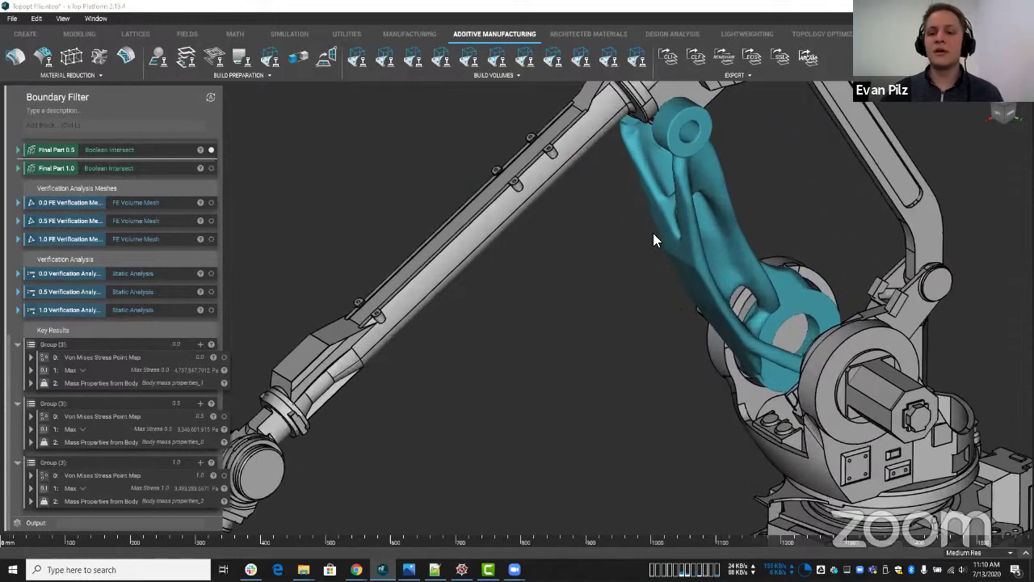
{"action": "scroll", "coordinate": [652, 233], "scroll_direction": "down", "scroll_amount": 4}
{"action": "middle_click_drag", "start_coordinate": [580, 257], "coordinate": [568, 274]}
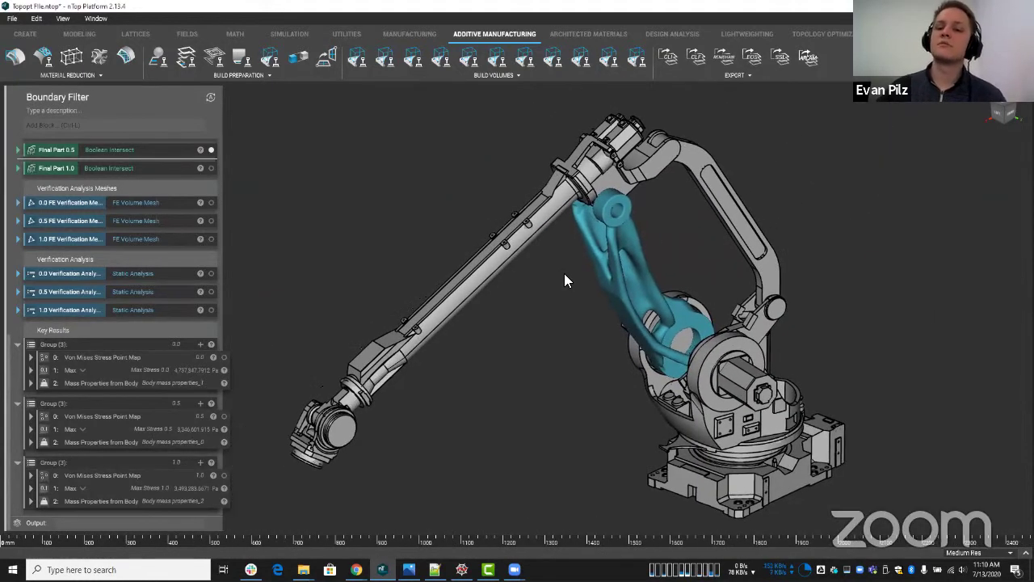
{"action": "scroll", "coordinate": [565, 273], "scroll_direction": "up", "scroll_amount": 3}
{"action": "scroll", "coordinate": [564, 272], "scroll_direction": "down", "scroll_amount": 3}
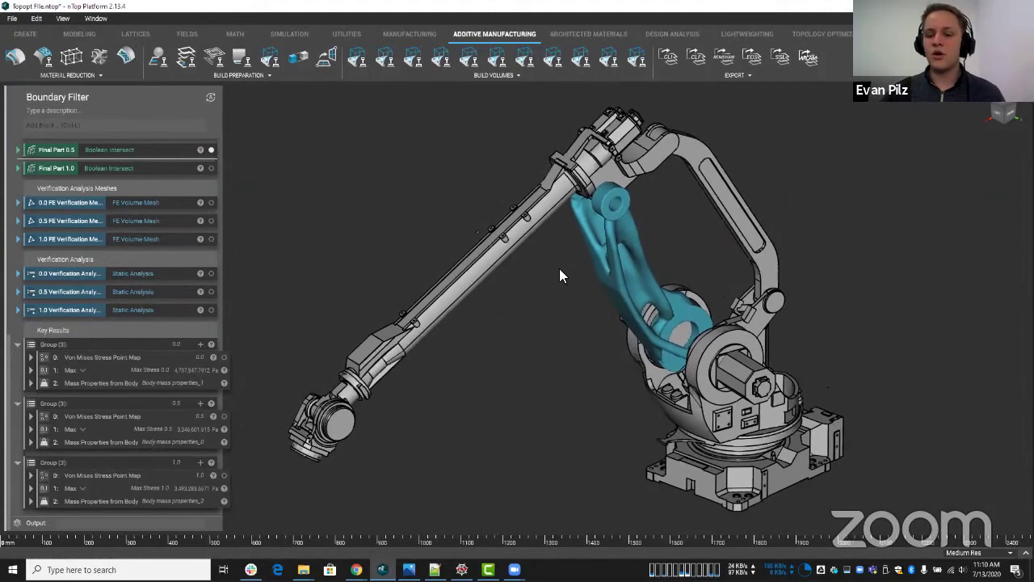
Step: Inspect how the optimized arm sits in the robot assembly, and isolate Final Part 0.5 on its own
{"action": "scroll", "coordinate": [558, 271], "scroll_direction": "up", "scroll_amount": 2}
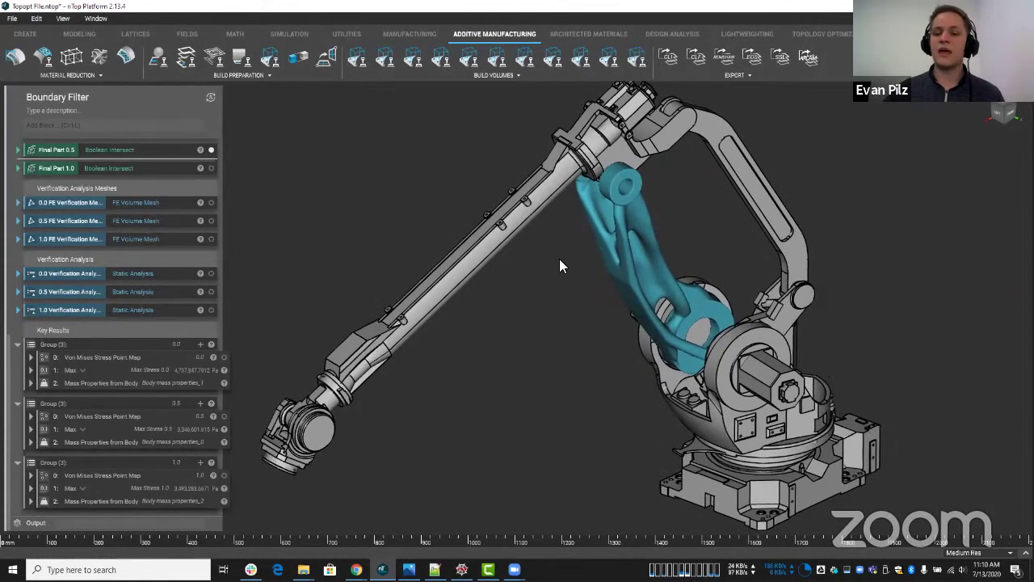
{"action": "middle_click_drag", "start_coordinate": [556, 269], "coordinate": [556, 274]}
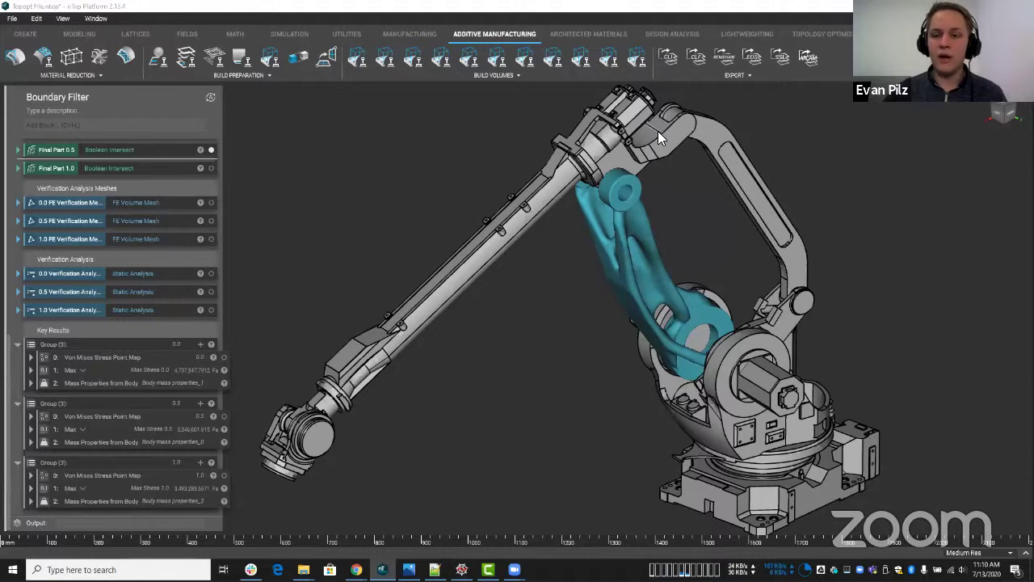
{"action": "scroll", "coordinate": [233, 284], "scroll_direction": "up", "scroll_amount": 4}
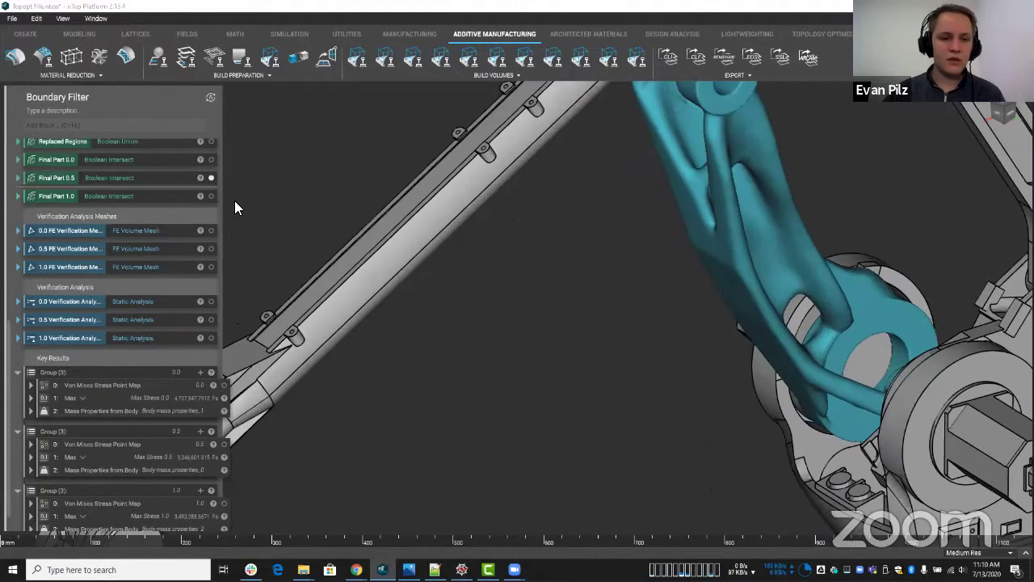
{"action": "left_click", "coordinate": [170, 178]}
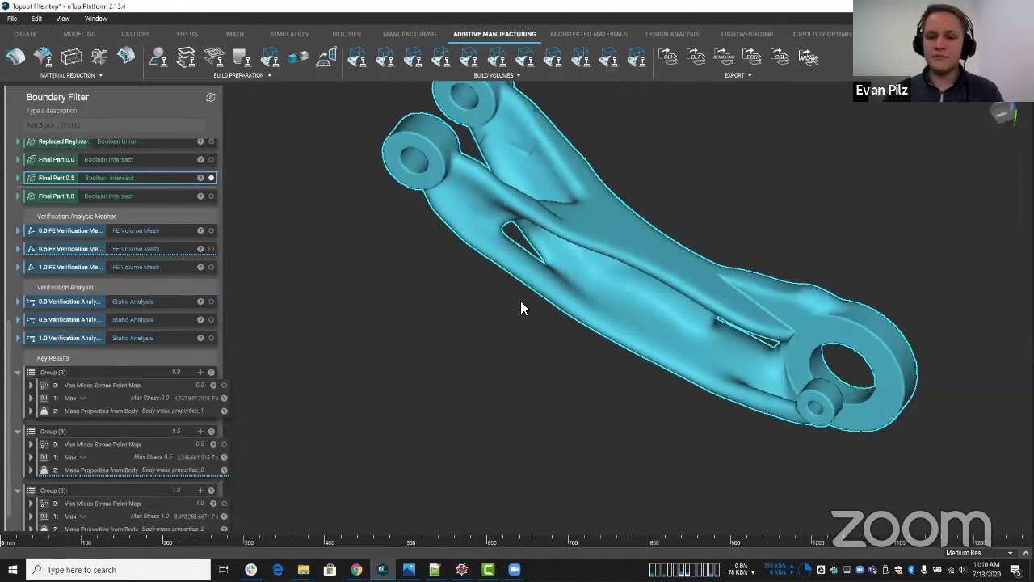
{"action": "left_click", "coordinate": [287, 356]}
Step: Expand the Optimization 0.0 block and read the boundary penalty description in its block information
{"action": "scroll", "coordinate": [40, 272], "scroll_direction": "up", "scroll_amount": 5}
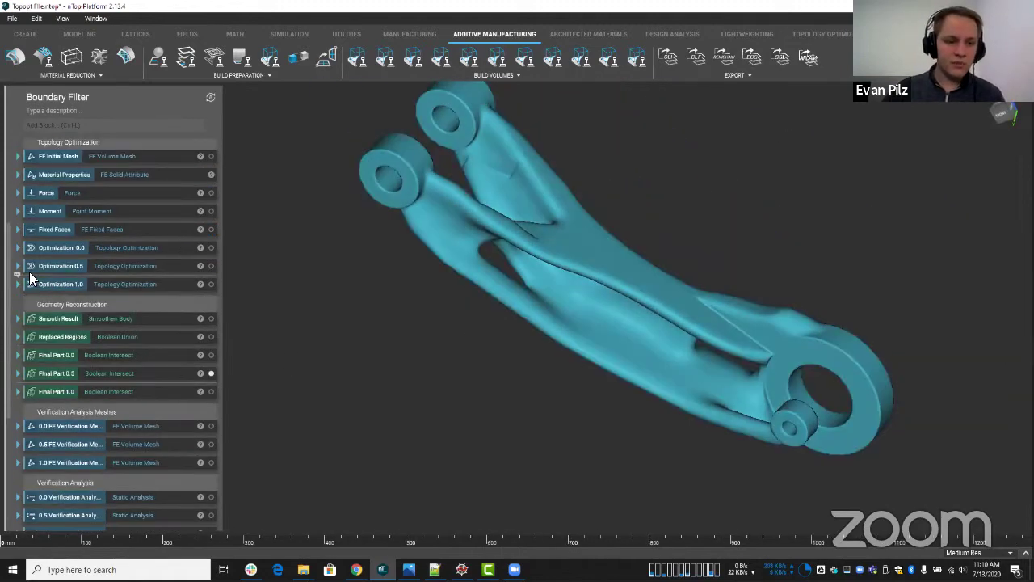
{"action": "left_click", "coordinate": [19, 247]}
{"action": "scroll", "coordinate": [65, 271], "scroll_direction": "down", "scroll_amount": 2}
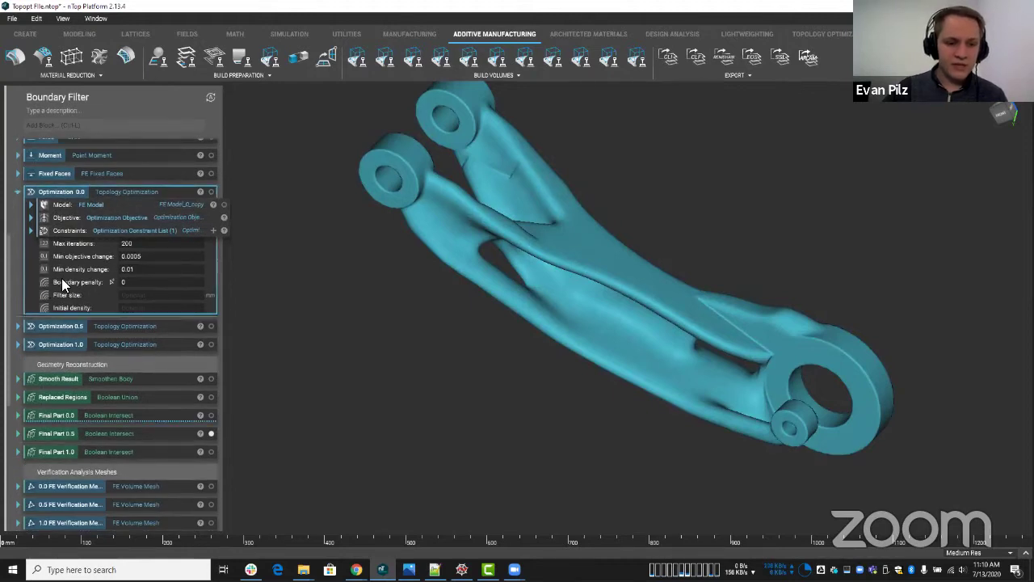
{"action": "left_click", "coordinate": [201, 193]}
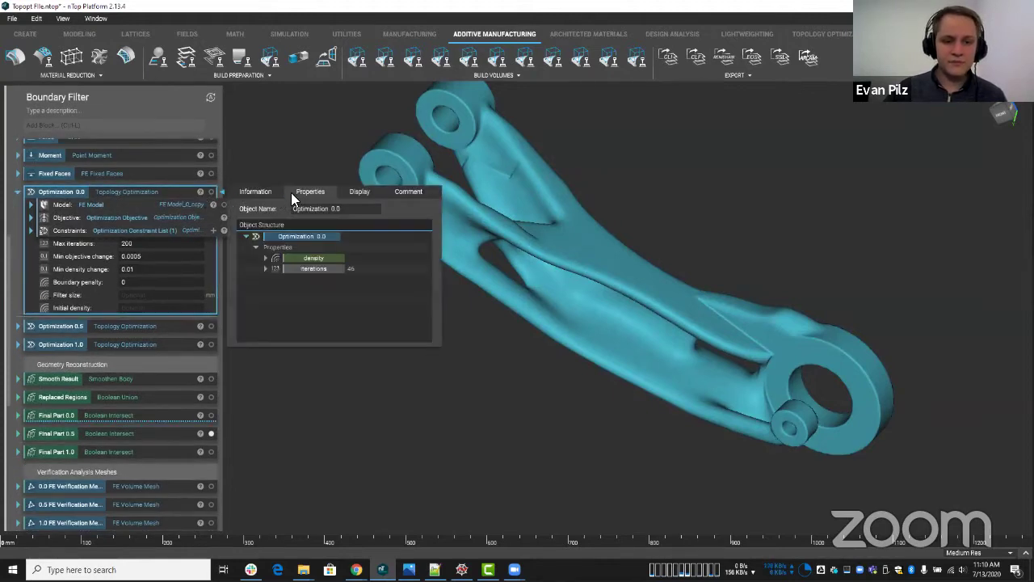
{"action": "left_click", "coordinate": [265, 192]}
{"action": "scroll", "coordinate": [324, 288], "scroll_direction": "down", "scroll_amount": 5}
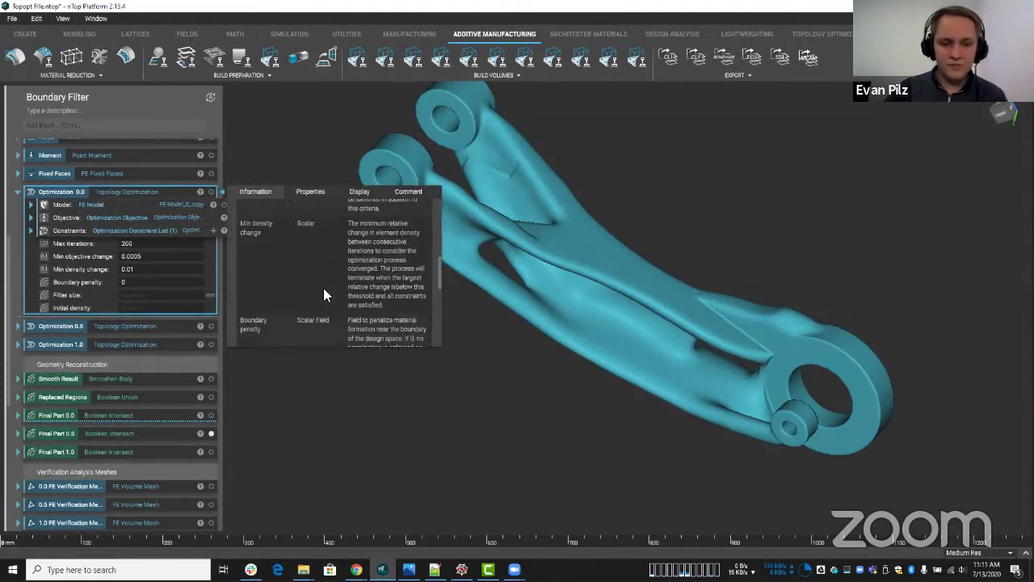
{"action": "scroll", "coordinate": [324, 287], "scroll_direction": "up", "scroll_amount": 1}
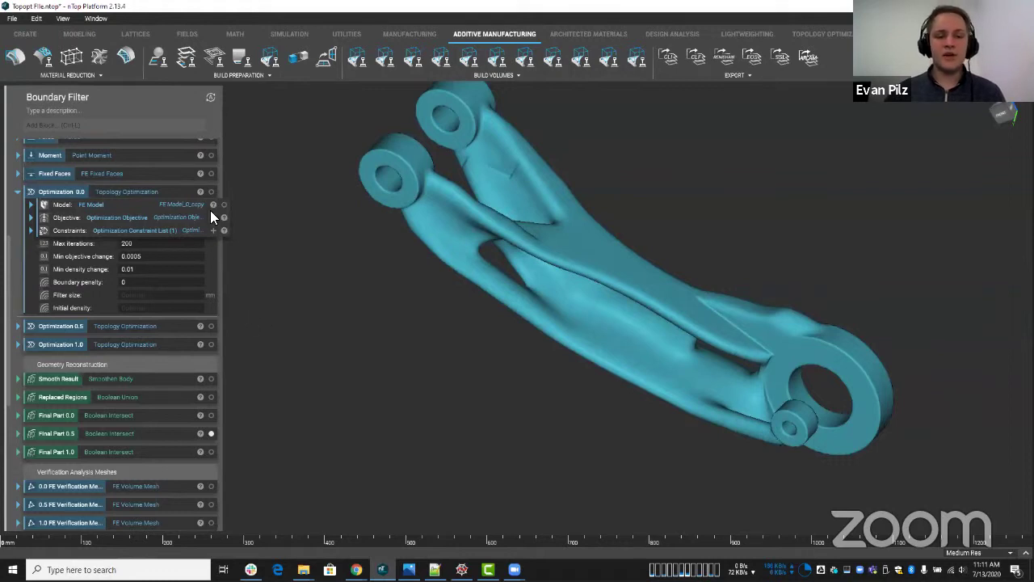
Step: Review the remaining Optimization 0.0 input descriptions, including filter size and initial density, and collapse the block
{"action": "mouse_move", "coordinate": [200, 192]}
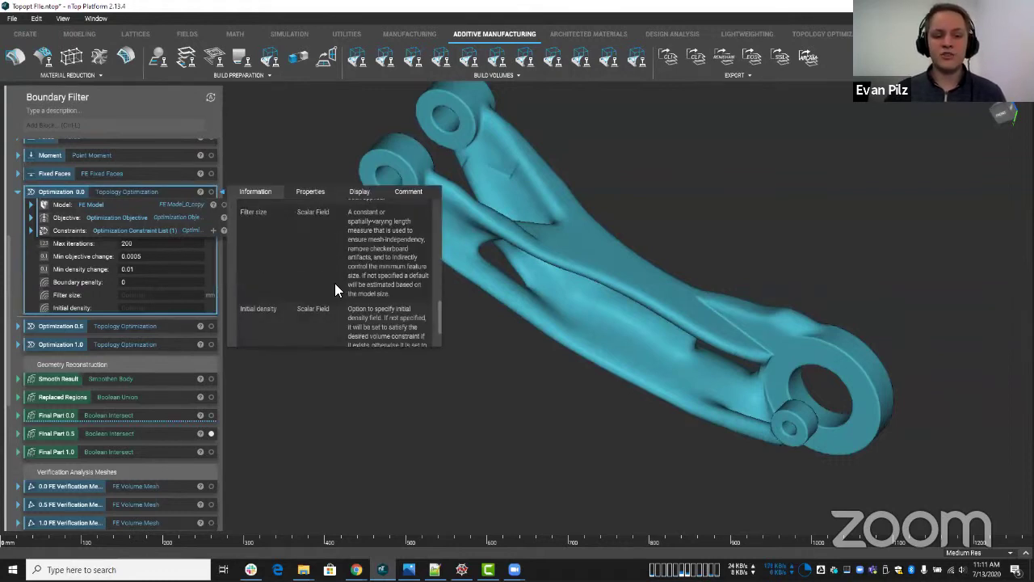
{"action": "scroll", "coordinate": [335, 285], "scroll_direction": "up", "scroll_amount": 3}
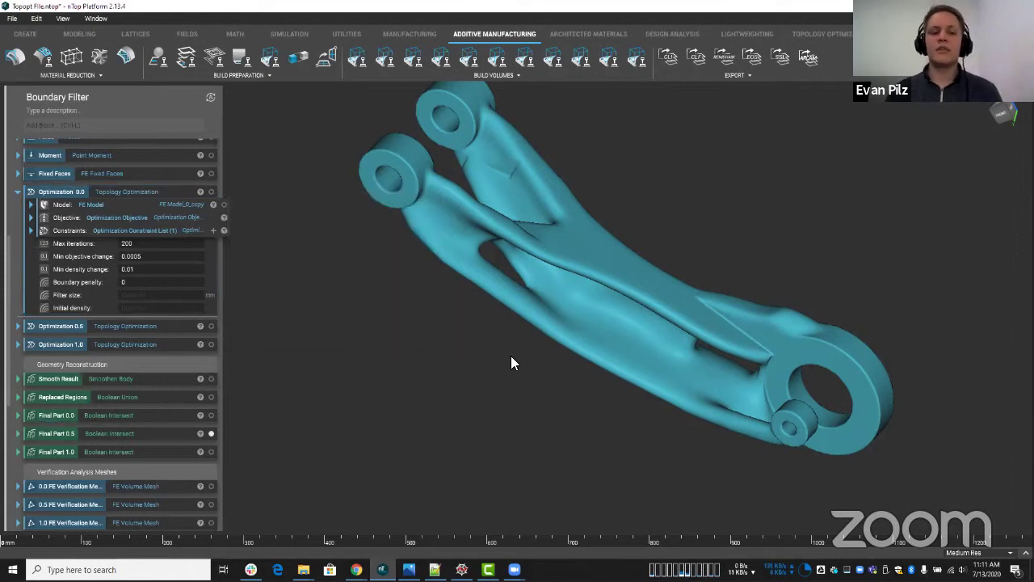
{"action": "right_click_drag", "start_coordinate": [511, 355], "coordinate": [394, 332]}
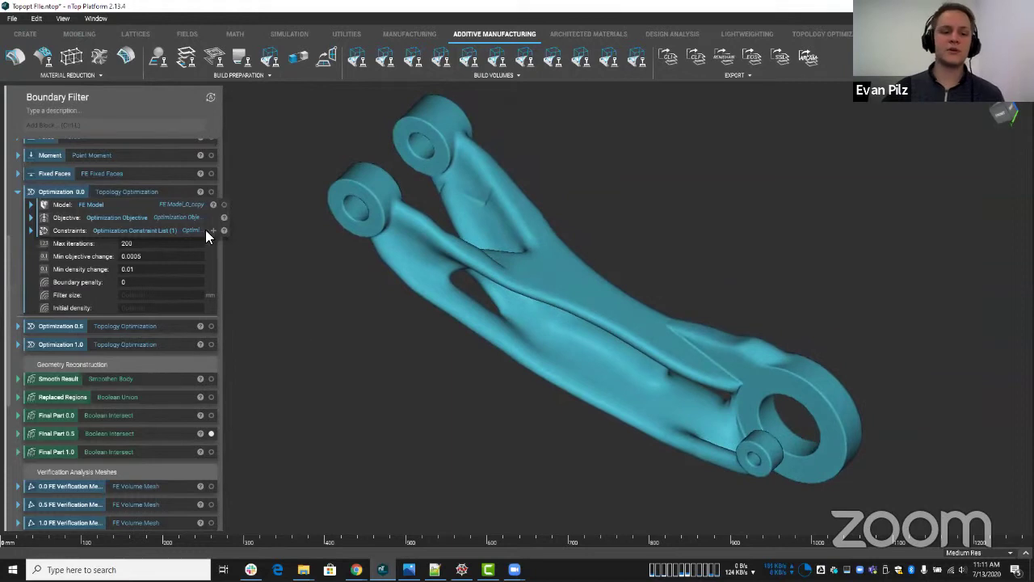
{"action": "scroll", "coordinate": [186, 428], "scroll_direction": "down", "scroll_amount": 1}
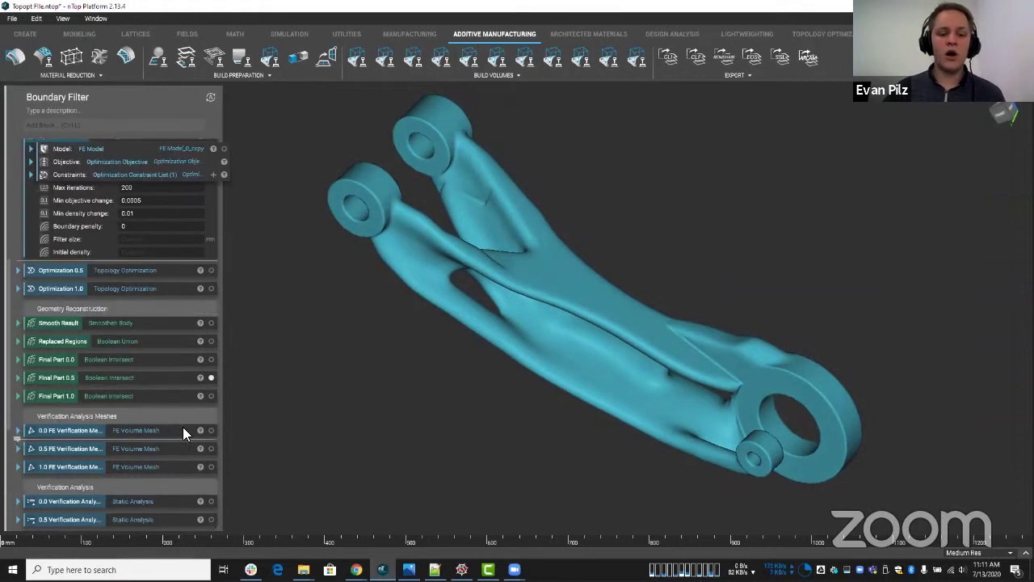
{"action": "scroll", "coordinate": [98, 336], "scroll_direction": "up", "scroll_amount": 3}
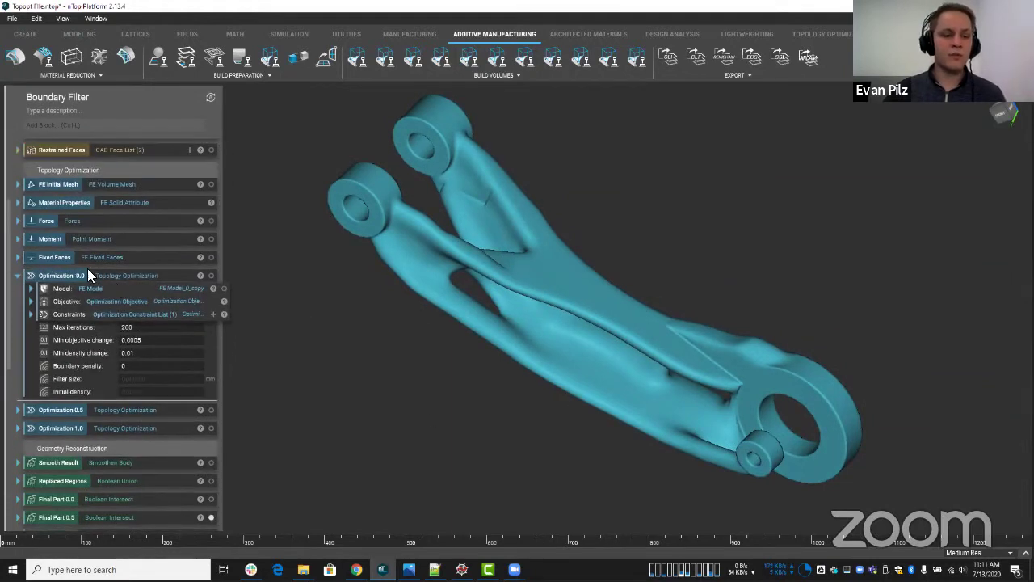
{"action": "left_click", "coordinate": [18, 275]}
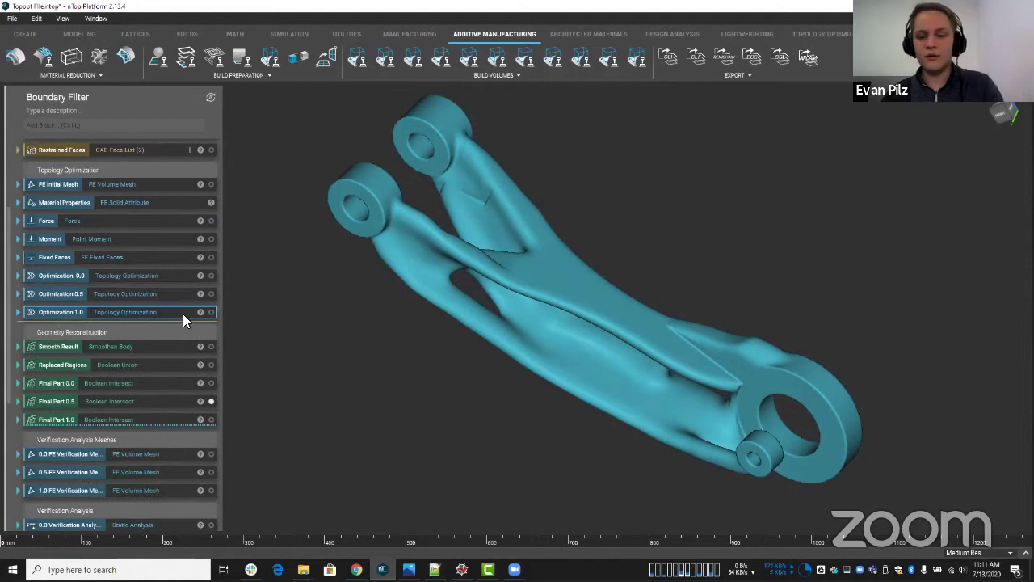
Step: Show the Optimization 1.0 result, inspect its full design space at iso-contour threshold 0.00, and raise the threshold to 0.43
{"action": "left_click", "coordinate": [211, 312]}
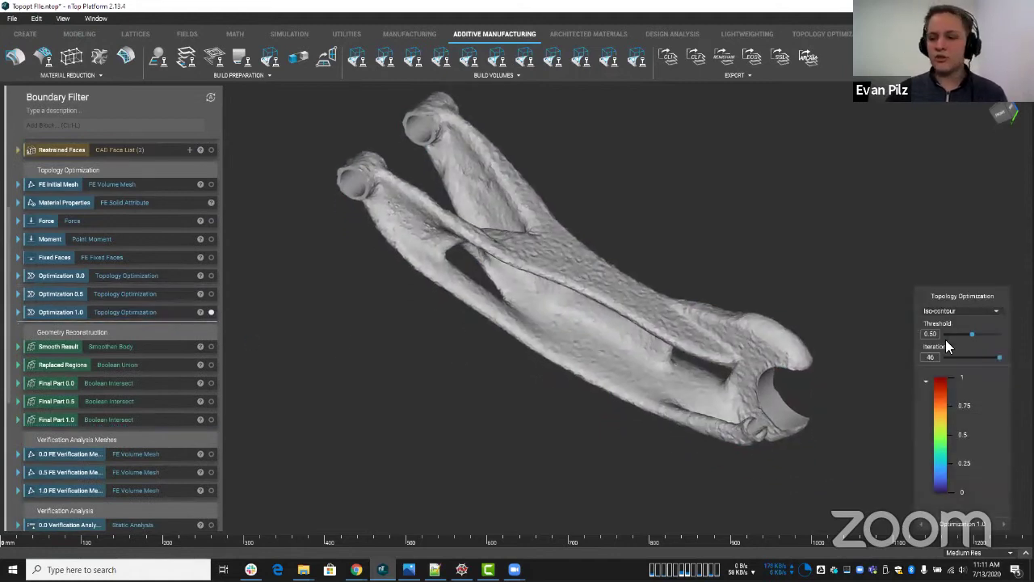
{"action": "left_click_drag", "start_coordinate": [973, 334], "coordinate": [894, 335]}
{"action": "right_click_drag", "start_coordinate": [646, 291], "coordinate": [508, 227]}
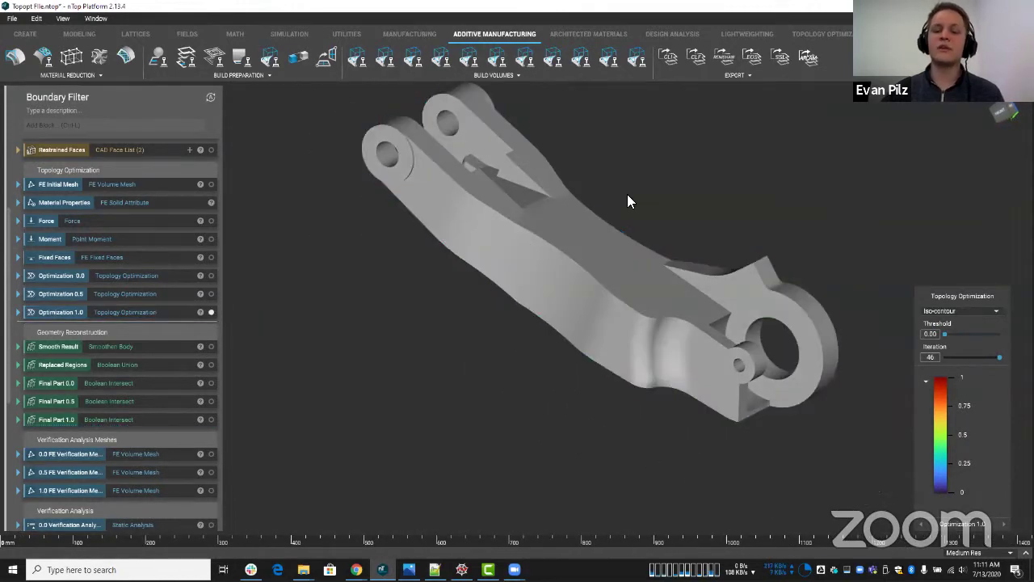
{"action": "right_click_drag", "start_coordinate": [627, 200], "coordinate": [577, 232]}
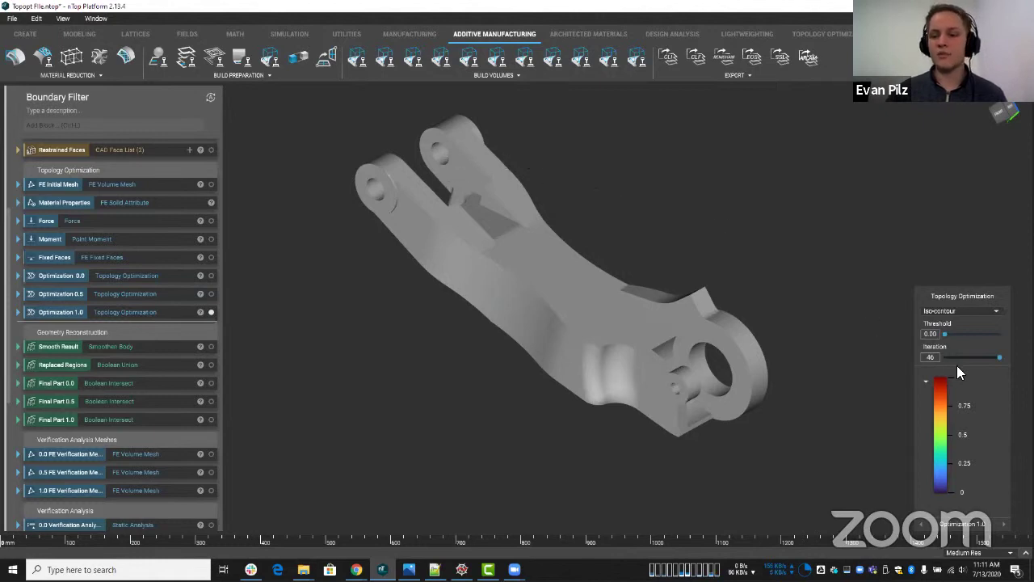
{"action": "left_click_drag", "start_coordinate": [944, 334], "coordinate": [968, 333]}
Step: Show the Optimization 0.0 result and inspect the raw arm shape, including its flat boundary surfaces
{"action": "left_click", "coordinate": [155, 276]}
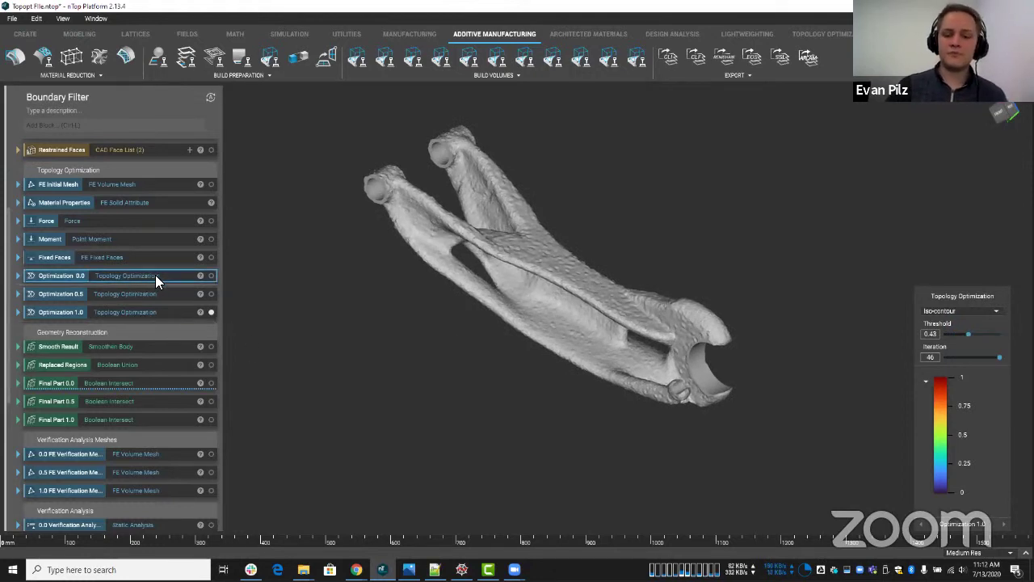
{"action": "right_click_drag", "start_coordinate": [355, 388], "coordinate": [589, 257]}
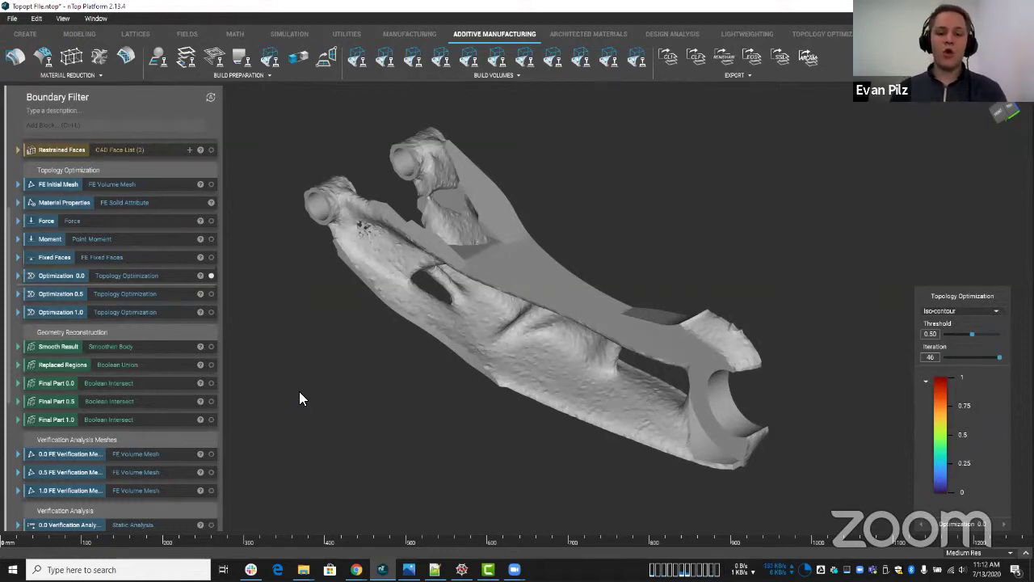
{"action": "scroll", "coordinate": [517, 340], "scroll_direction": "up", "scroll_amount": 2}
{"action": "scroll", "coordinate": [514, 325], "scroll_direction": "down", "scroll_amount": 1}
{"action": "scroll", "coordinate": [483, 296], "scroll_direction": "up", "scroll_amount": 2}
{"action": "scroll", "coordinate": [518, 344], "scroll_direction": "down", "scroll_amount": 2}
{"action": "right_click_drag", "start_coordinate": [472, 301], "coordinate": [494, 316]}
{"action": "scroll", "coordinate": [493, 314], "scroll_direction": "down", "scroll_amount": 2}
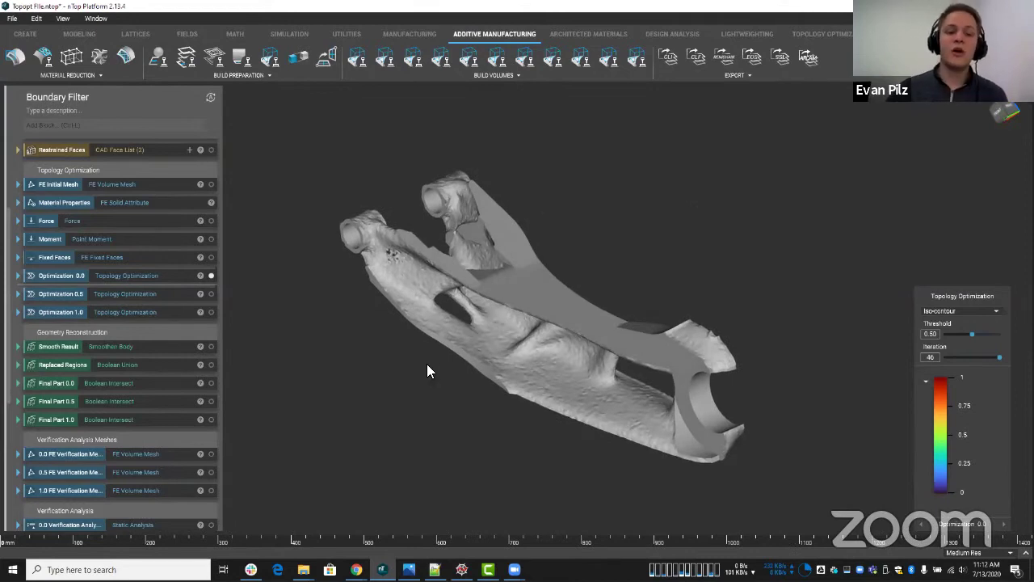
{"action": "scroll", "coordinate": [443, 372], "scroll_direction": "up", "scroll_amount": 2}
{"action": "right_click_drag", "start_coordinate": [380, 386], "coordinate": [375, 372]}
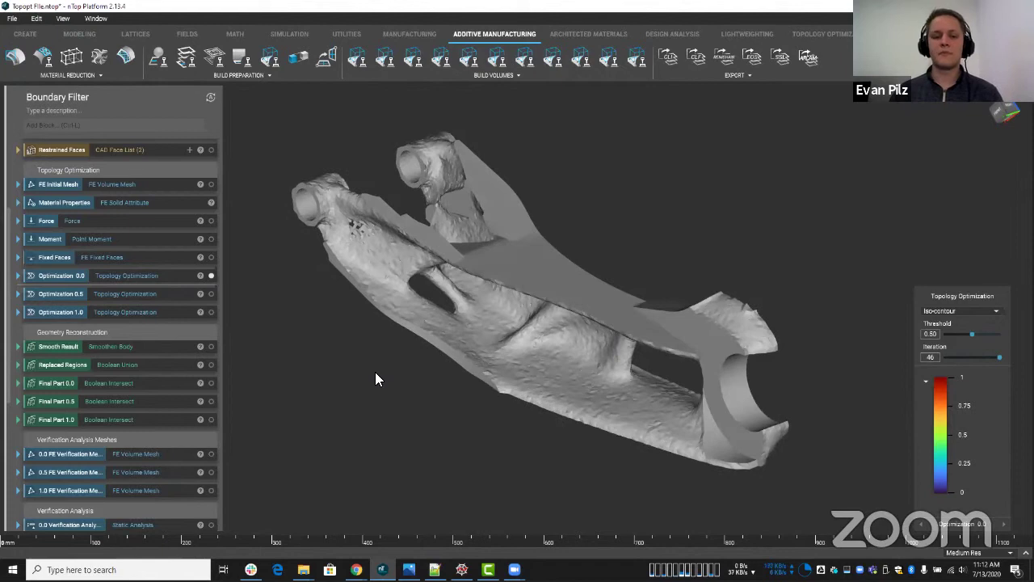
Step: Show the reconstructed Final Part 0.5 and examine its smoothed arm geometry
{"action": "left_click", "coordinate": [167, 400]}
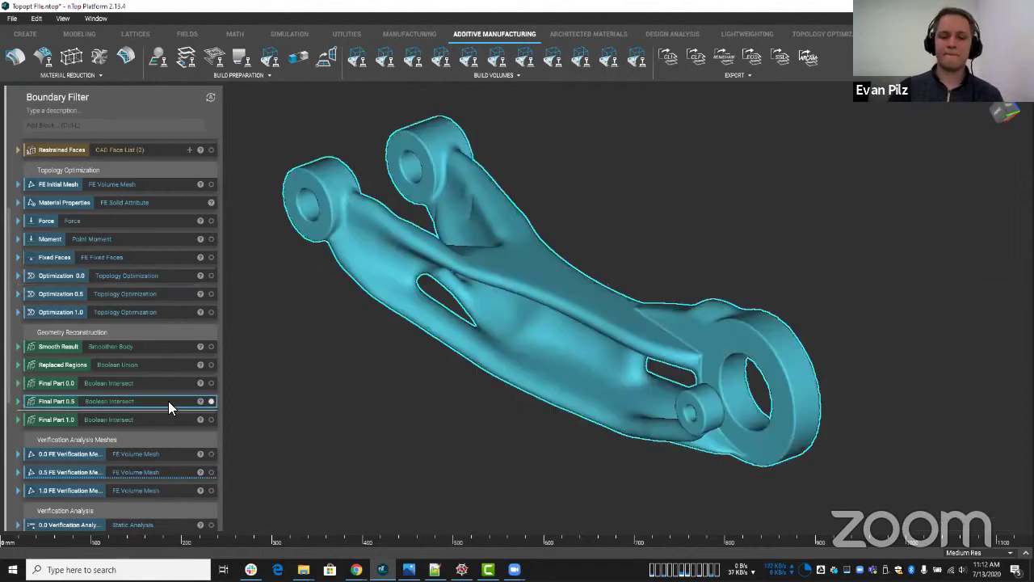
{"action": "mouse_move", "coordinate": [420, 419]}
{"action": "right_mouse_down"}
{"action": "mouse_move", "coordinate": [396, 415]}
{"action": "mouse_move", "coordinate": [401, 405]}
{"action": "mouse_move", "coordinate": [429, 419]}
{"action": "right_mouse_up"}
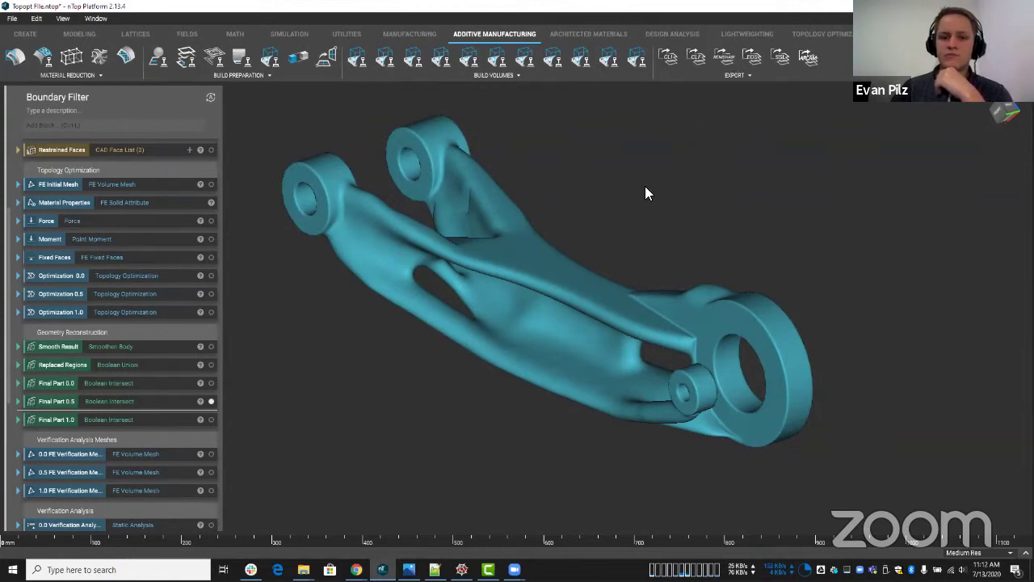
{"action": "right_click_drag", "start_coordinate": [645, 193], "coordinate": [663, 220]}
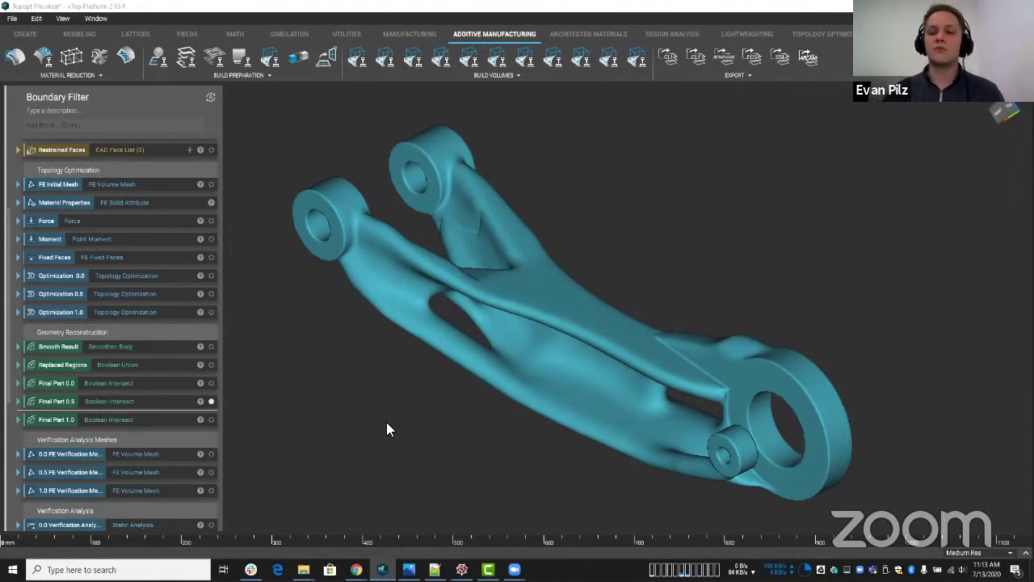
Step: Show the Von Mises stress result of the 0.0 Verification Analysis
{"action": "scroll", "coordinate": [205, 410], "scroll_direction": "down", "scroll_amount": 5}
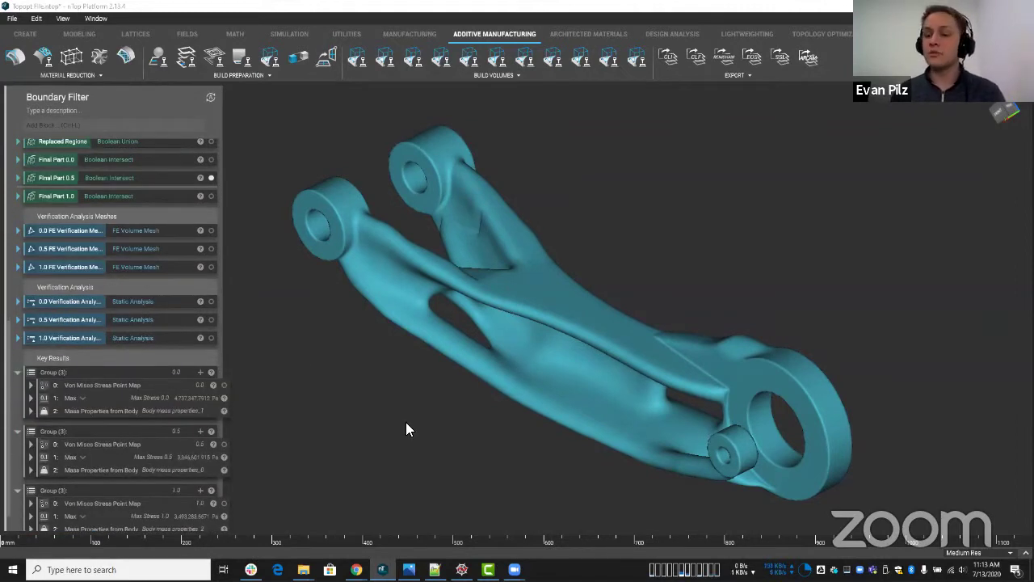
{"action": "left_click", "coordinate": [179, 303]}
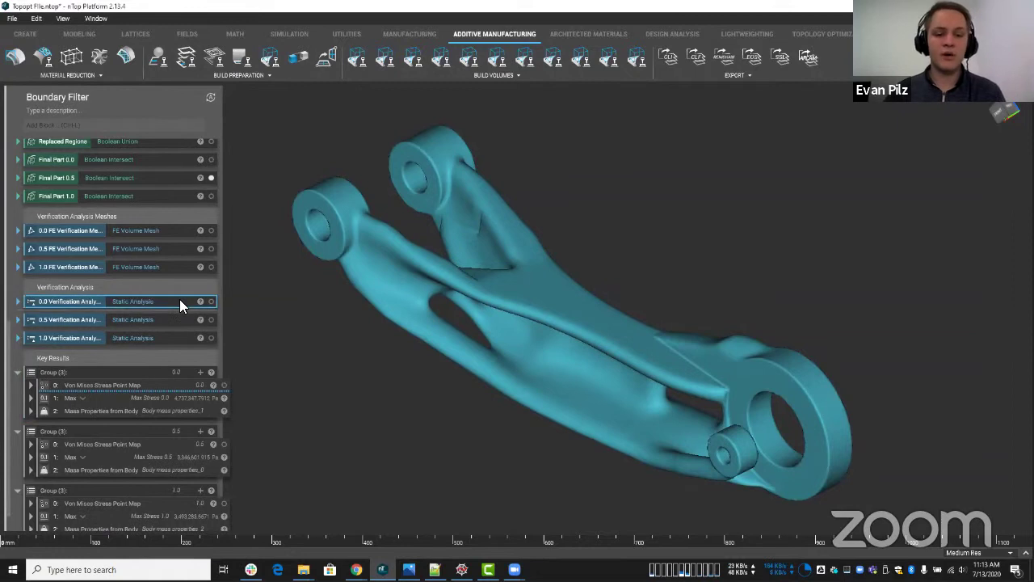
{"action": "left_click", "coordinate": [211, 301]}
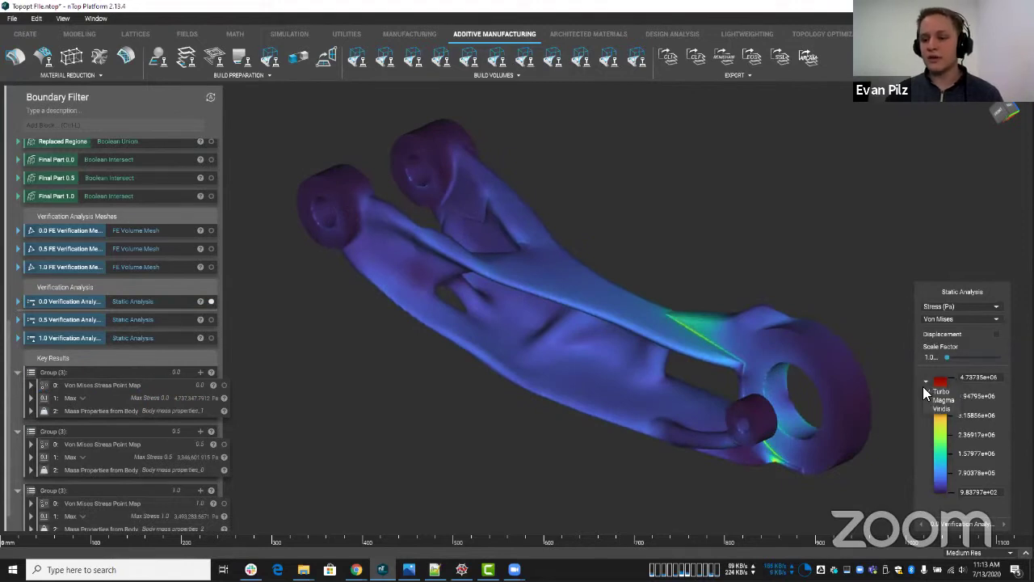
Step: Preview the stress plot in the Magma and Viridis colour maps, and return it to Turbo
{"action": "left_click", "coordinate": [939, 399]}
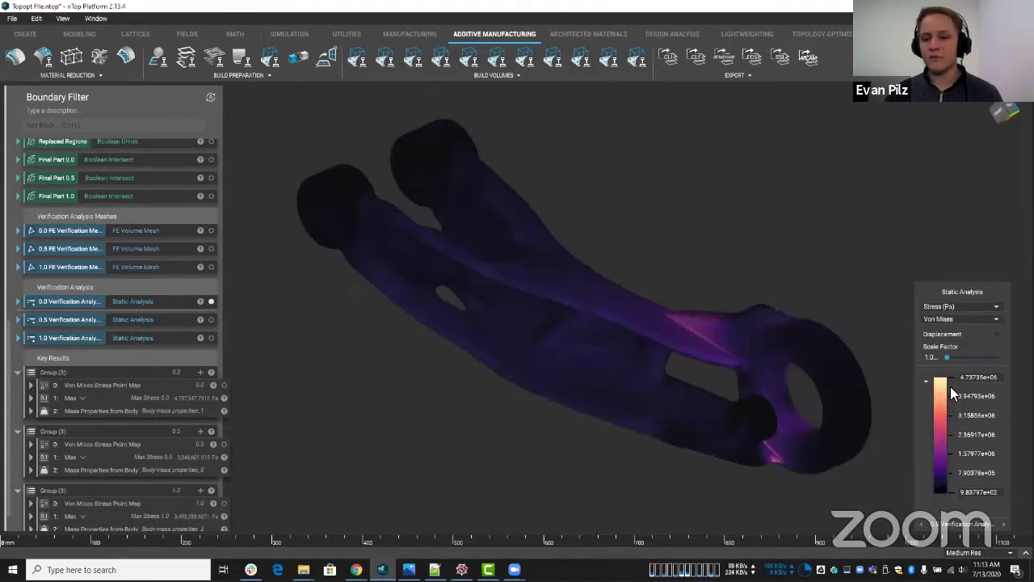
{"action": "left_click", "coordinate": [926, 382]}
{"action": "left_click", "coordinate": [934, 407]}
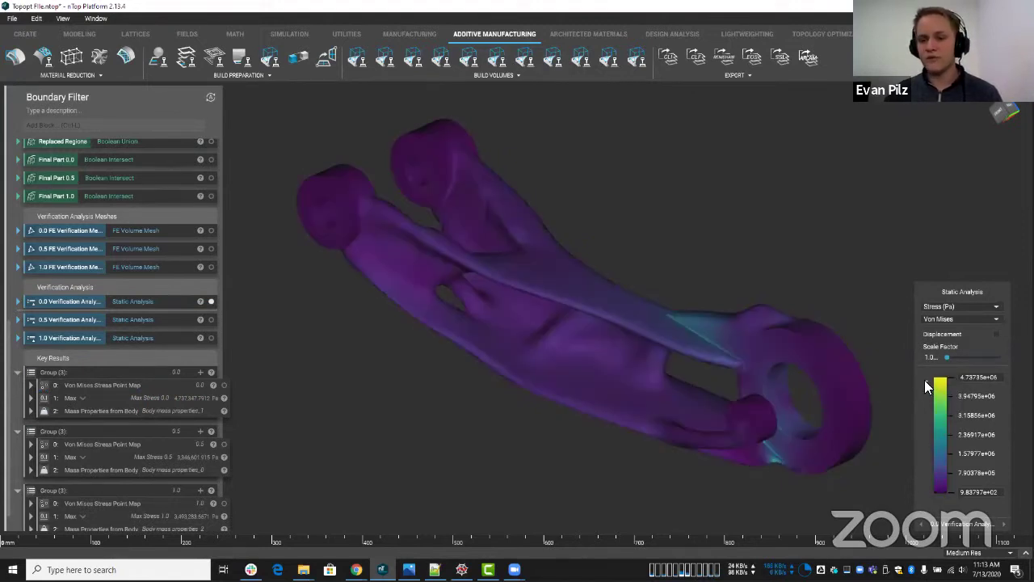
{"action": "left_click", "coordinate": [927, 381]}
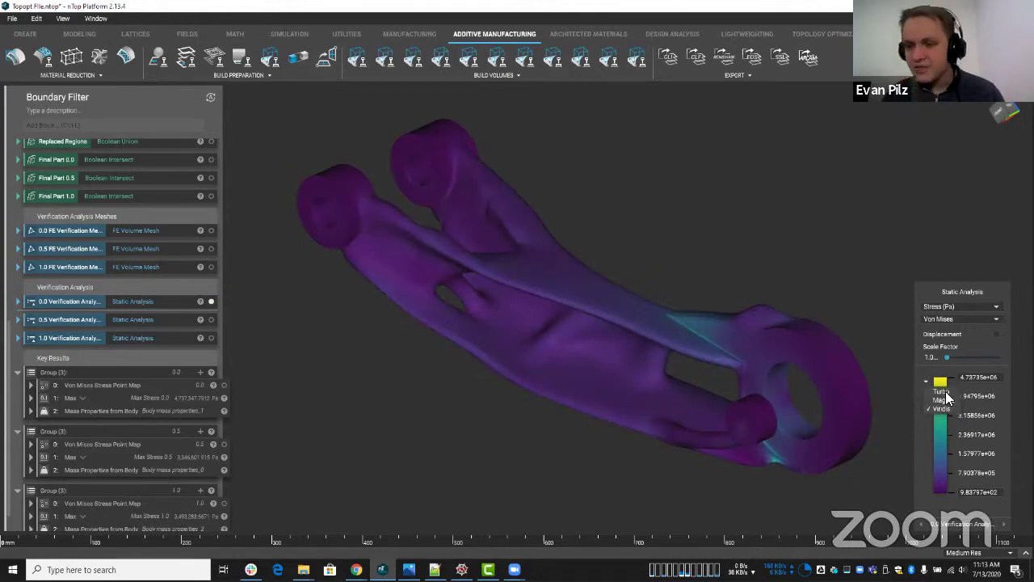
{"action": "left_click", "coordinate": [942, 391]}
Step: Examine the Von Mises stress up close along the sharp edge and around the large bore of the 0.0 arm
{"action": "right_click_drag", "start_coordinate": [501, 441], "coordinate": [504, 439]}
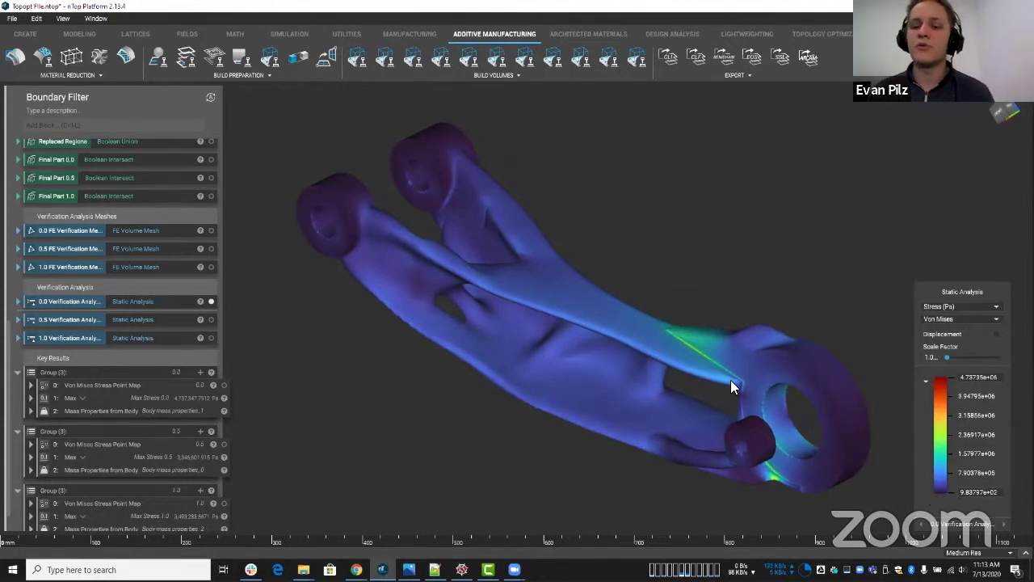
{"action": "mouse_move", "coordinate": [673, 357]}
{"action": "right_mouse_down"}
{"action": "mouse_move", "coordinate": [639, 349]}
{"action": "mouse_move", "coordinate": [663, 358]}
{"action": "right_mouse_up"}
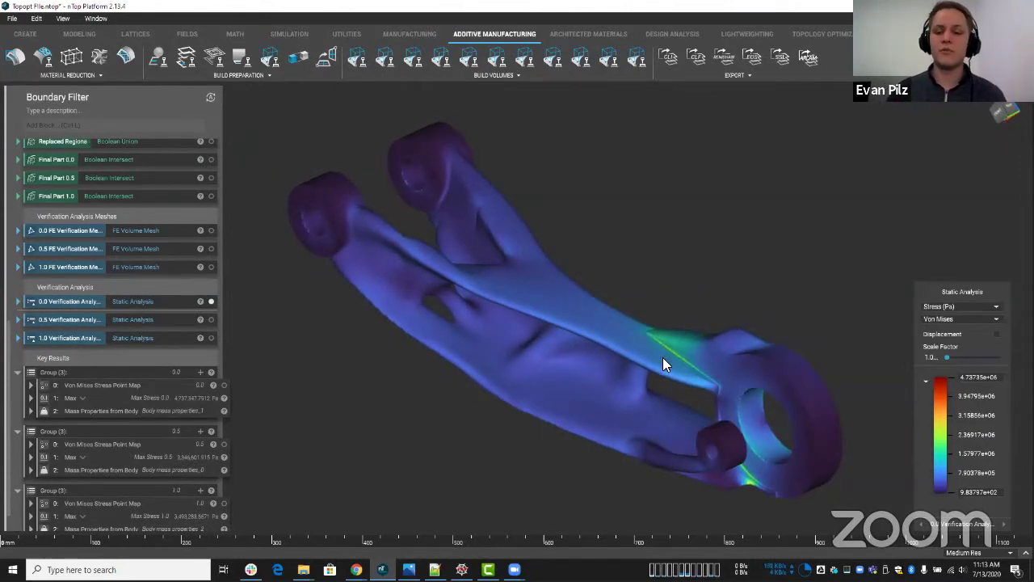
{"action": "right_click_drag", "start_coordinate": [663, 357], "coordinate": [637, 342]}
{"action": "scroll", "coordinate": [655, 349], "scroll_direction": "up", "scroll_amount": 3}
{"action": "scroll", "coordinate": [656, 350], "scroll_direction": "up", "scroll_amount": 2}
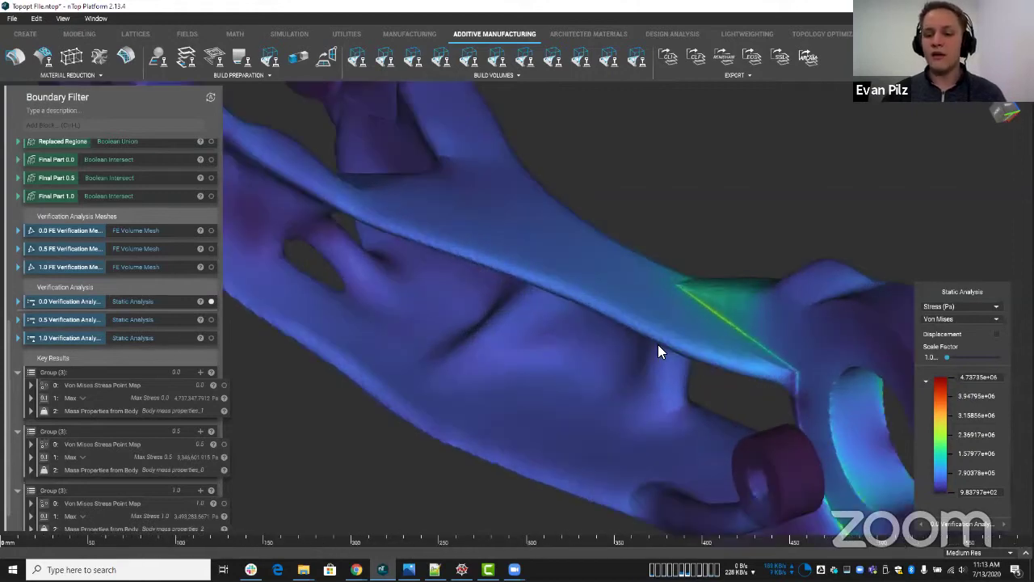
{"action": "middle_click_drag", "start_coordinate": [658, 350], "coordinate": [567, 256]}
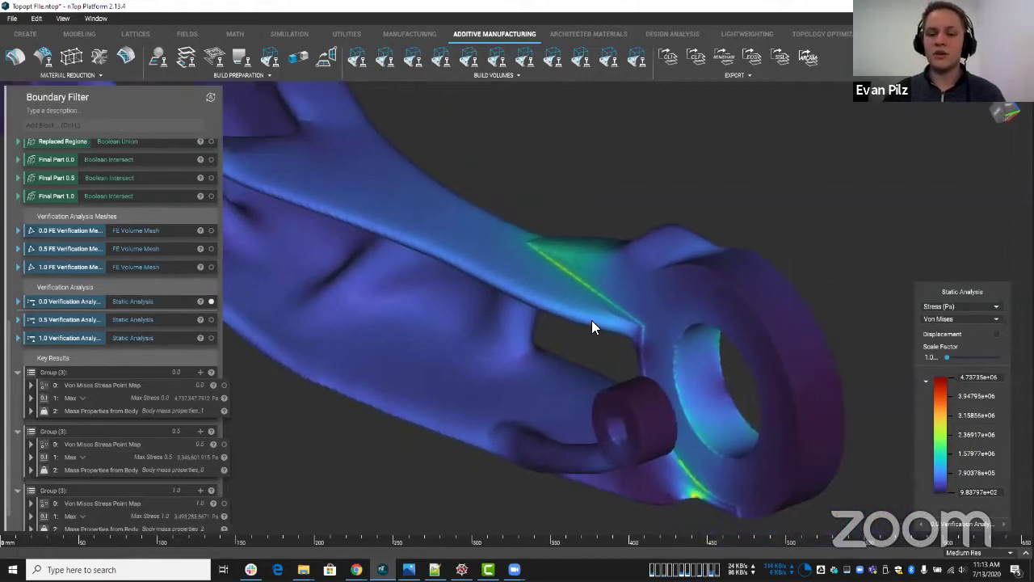
Step: Examine the stress concentration along the diagonal edge of the 0.0 arm, both close up and in relation to the whole arm
{"action": "right_click_drag", "start_coordinate": [592, 320], "coordinate": [608, 332]}
{"action": "scroll", "coordinate": [648, 331], "scroll_direction": "up", "scroll_amount": 4}
{"action": "scroll", "coordinate": [639, 295], "scroll_direction": "down", "scroll_amount": 2}
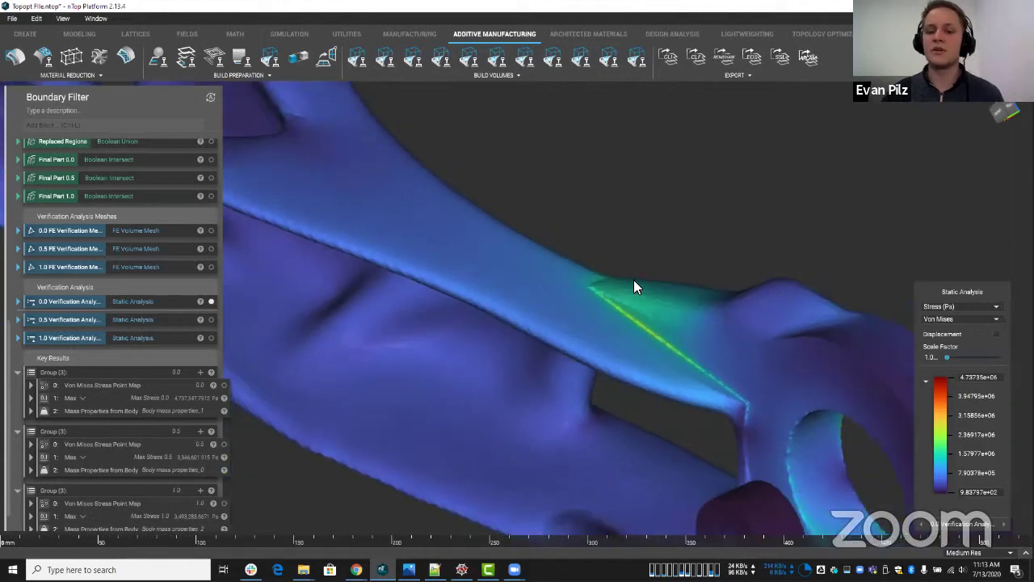
{"action": "scroll", "coordinate": [664, 307], "scroll_direction": "down", "scroll_amount": 3}
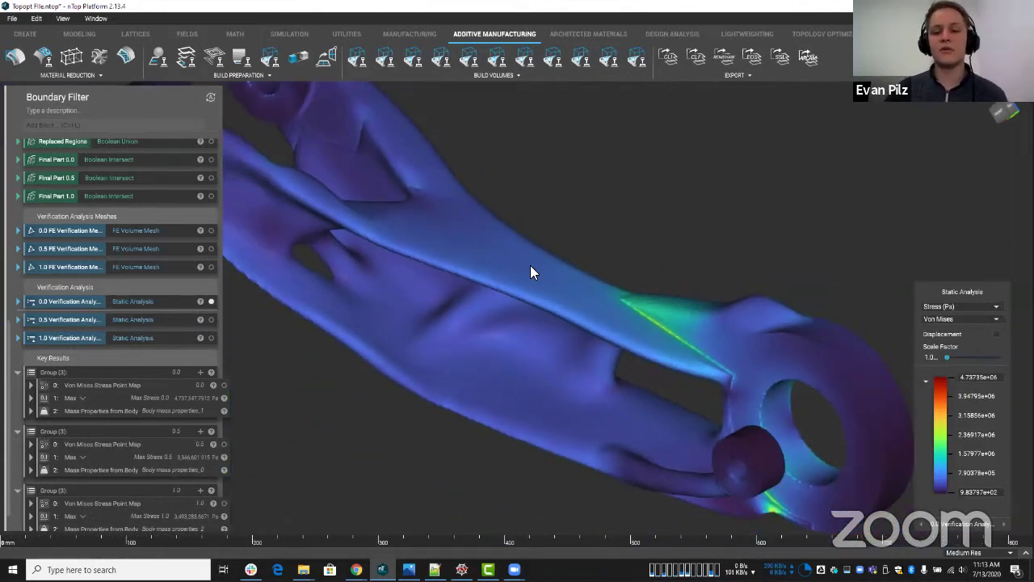
{"action": "scroll", "coordinate": [533, 266], "scroll_direction": "down", "scroll_amount": 1}
{"action": "right_click_drag", "start_coordinate": [533, 261], "coordinate": [504, 252]}
{"action": "right_click_drag", "start_coordinate": [512, 307], "coordinate": [555, 295]}
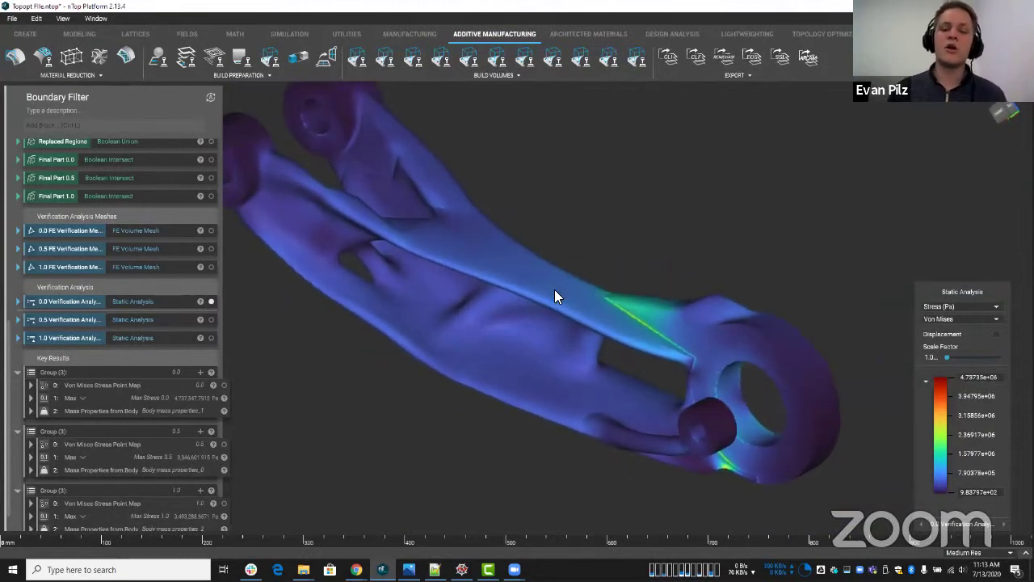
{"action": "scroll", "coordinate": [555, 294], "scroll_direction": "up", "scroll_amount": 3}
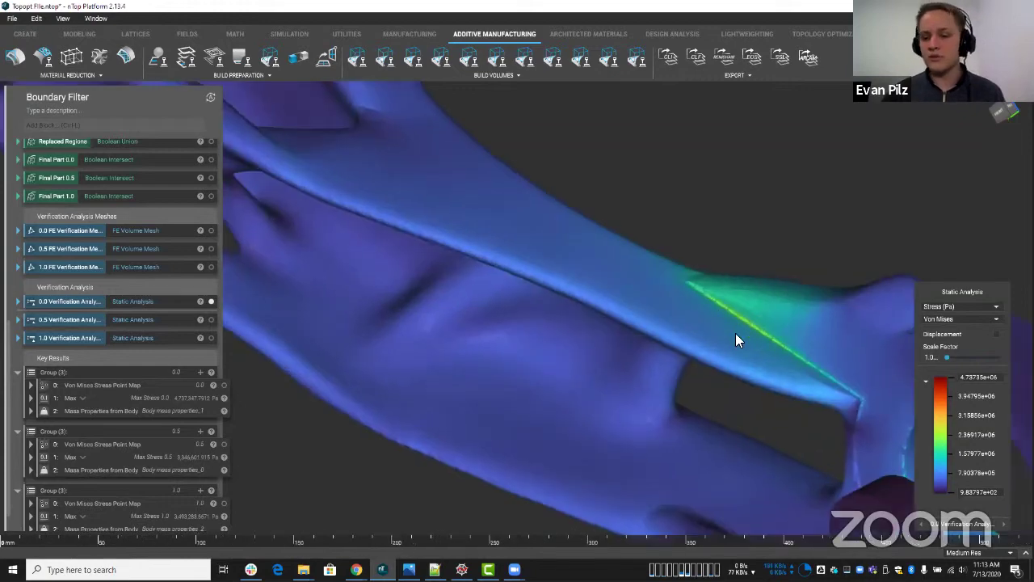
{"action": "middle_click_drag", "start_coordinate": [736, 334], "coordinate": [583, 300]}
{"action": "scroll", "coordinate": [583, 300], "scroll_direction": "up", "scroll_amount": 2}
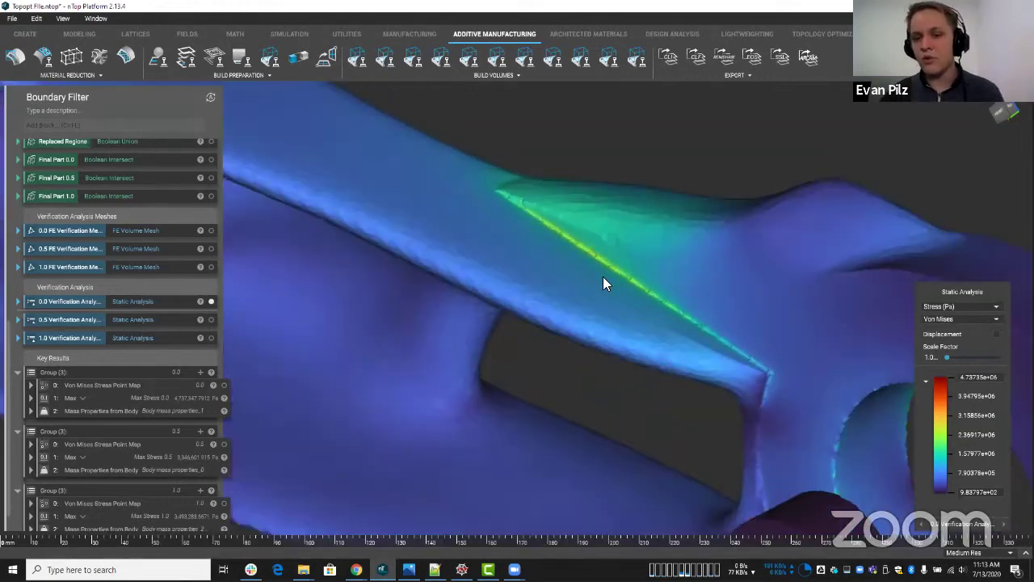
{"action": "scroll", "coordinate": [598, 284], "scroll_direction": "down", "scroll_amount": 3}
{"action": "right_click_drag", "start_coordinate": [557, 307], "coordinate": [526, 250]}
{"action": "scroll", "coordinate": [534, 294], "scroll_direction": "down", "scroll_amount": 2}
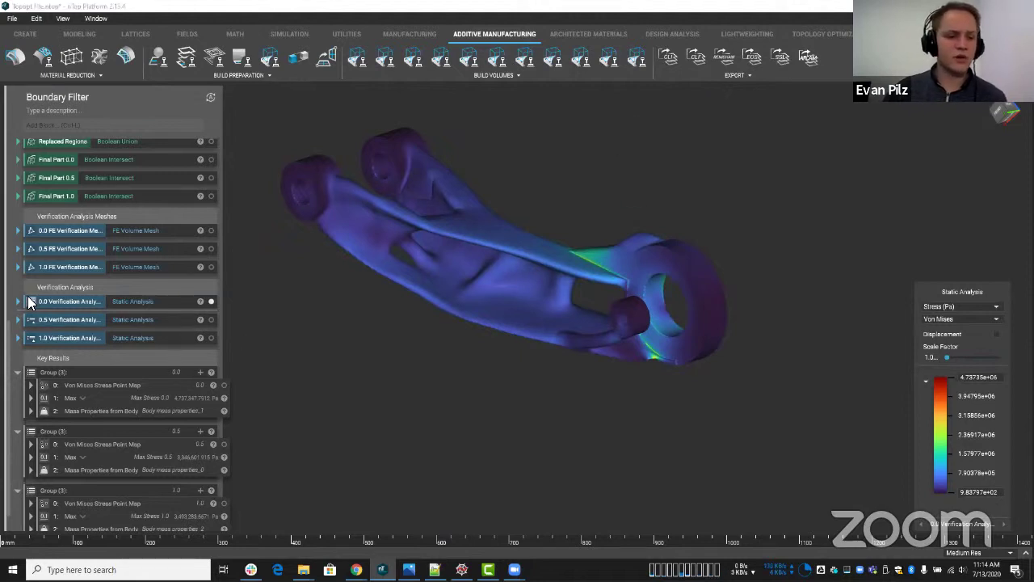
Step: Expand the 0.0 FE Verification Mesh block, display its Voxel Grid from Implicit Body, and inspect the fine grid around the arm's surfaces
{"action": "left_click", "coordinate": [20, 234]}
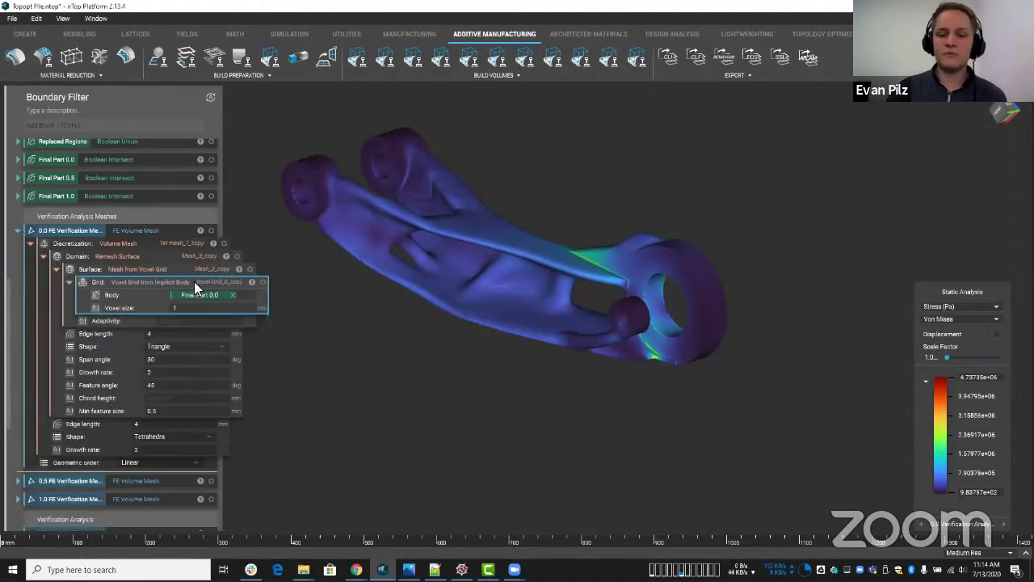
{"action": "left_click", "coordinate": [263, 281]}
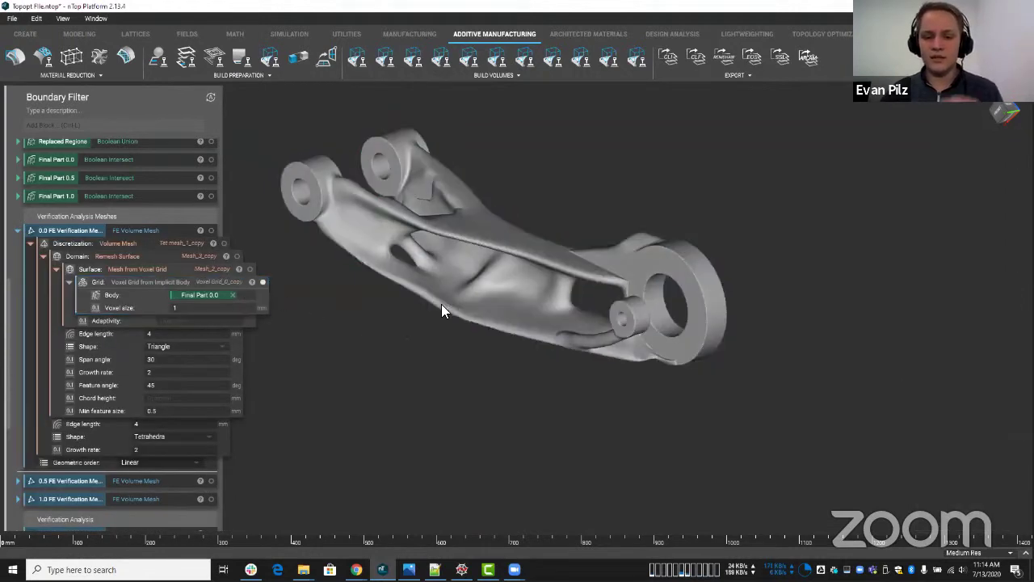
{"action": "scroll", "coordinate": [493, 262], "scroll_direction": "up", "scroll_amount": 5}
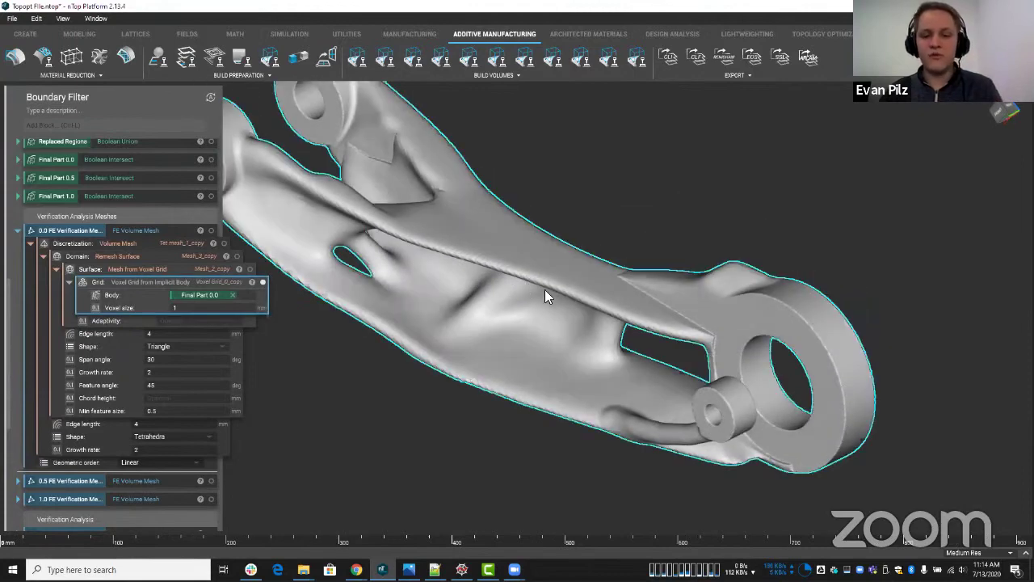
{"action": "scroll", "coordinate": [558, 408], "scroll_direction": "up", "scroll_amount": 3}
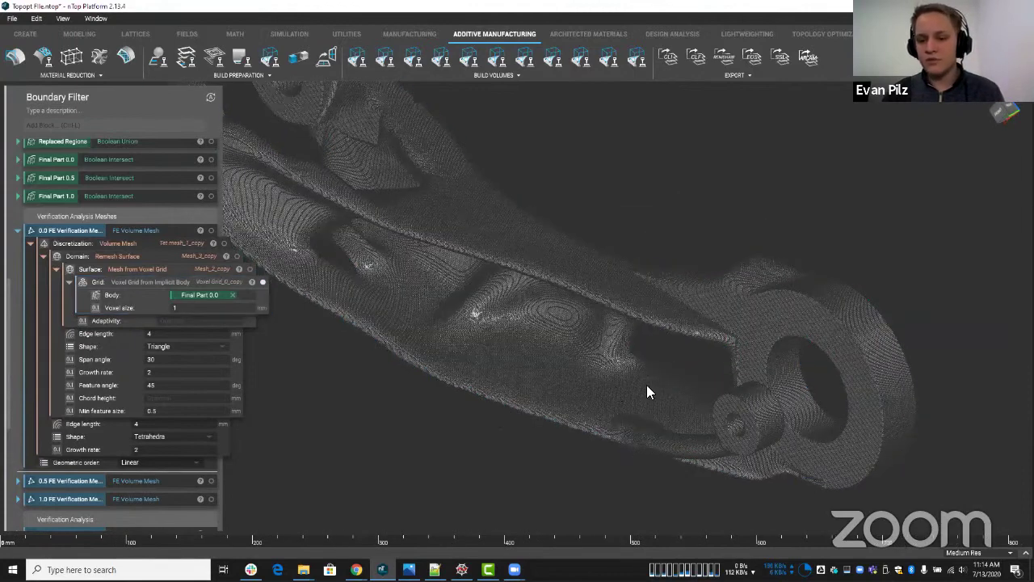
{"action": "scroll", "coordinate": [642, 360], "scroll_direction": "up", "scroll_amount": 4}
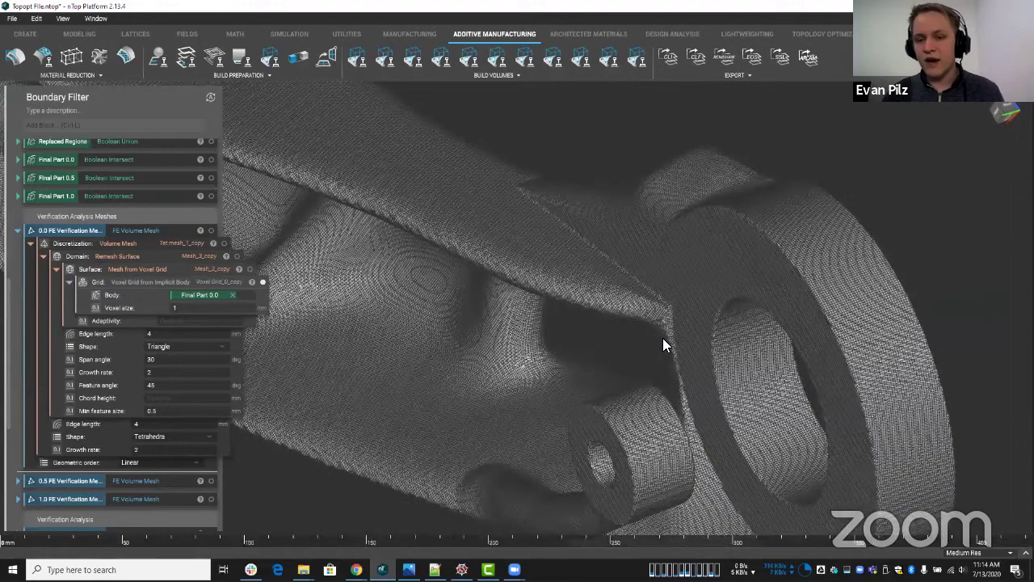
{"action": "scroll", "coordinate": [662, 339], "scroll_direction": "up", "scroll_amount": 5}
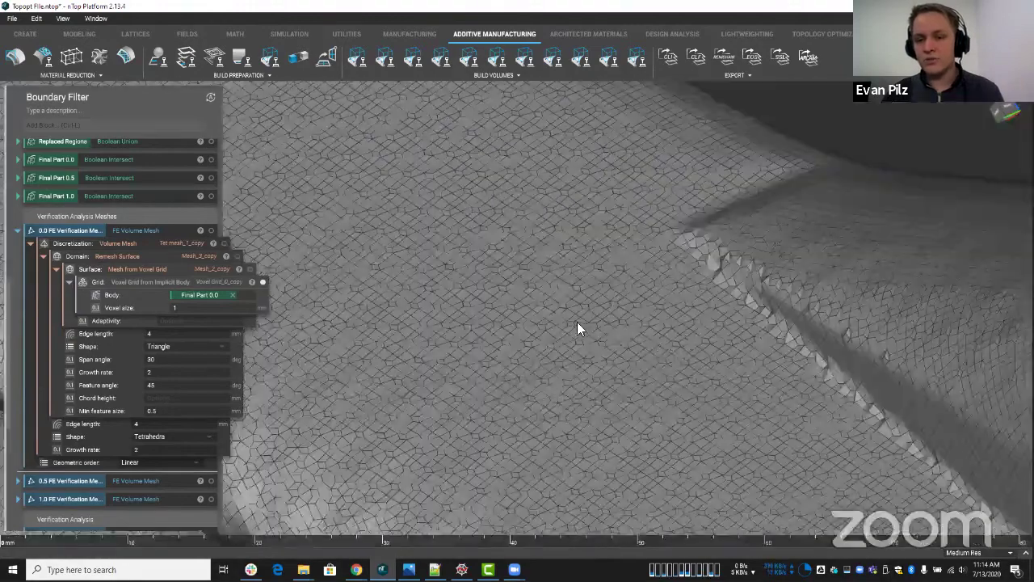
{"action": "scroll", "coordinate": [576, 331], "scroll_direction": "down", "scroll_amount": 1}
{"action": "scroll", "coordinate": [598, 293], "scroll_direction": "down", "scroll_amount": 6}
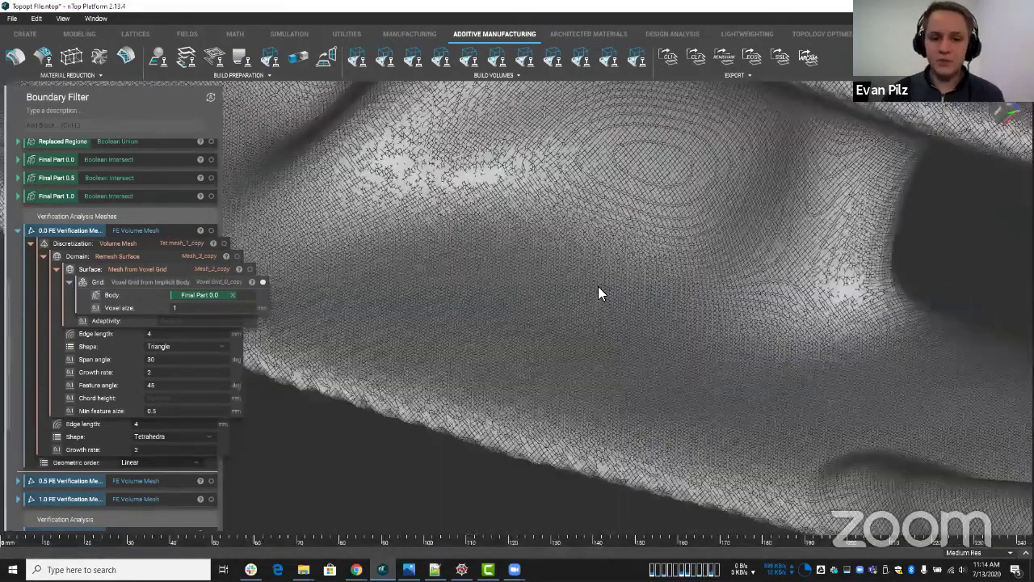
{"action": "scroll", "coordinate": [703, 340], "scroll_direction": "down", "scroll_amount": 3}
{"action": "right_click_drag", "start_coordinate": [672, 347], "coordinate": [391, 290]}
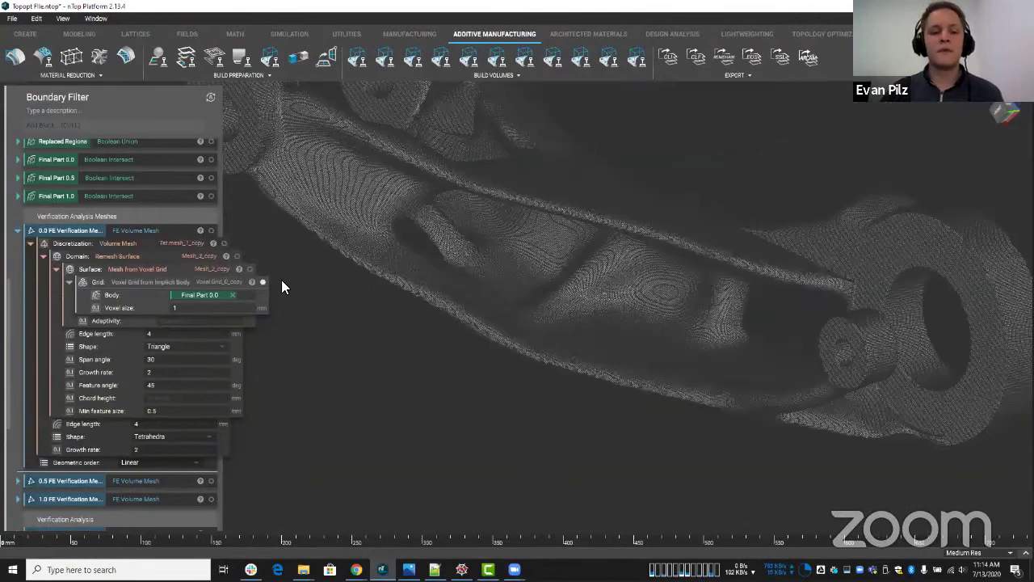
{"action": "scroll", "coordinate": [587, 278], "scroll_direction": "up", "scroll_amount": 10}
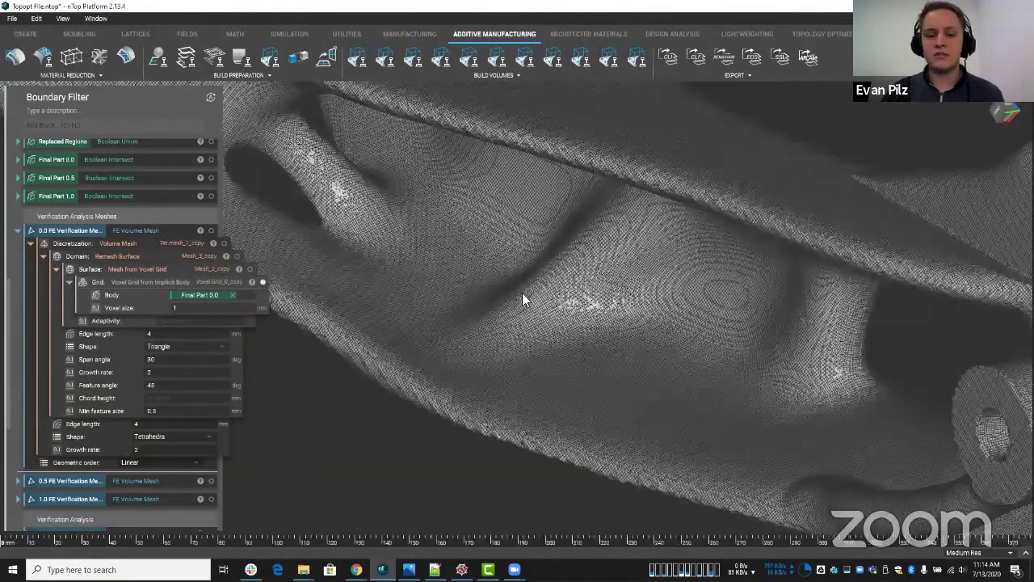
Step: Display the Remesh Surface result of the 0.0 verification mesh and inspect its triangles near the opening beside the large bore
{"action": "left_click", "coordinate": [236, 255]}
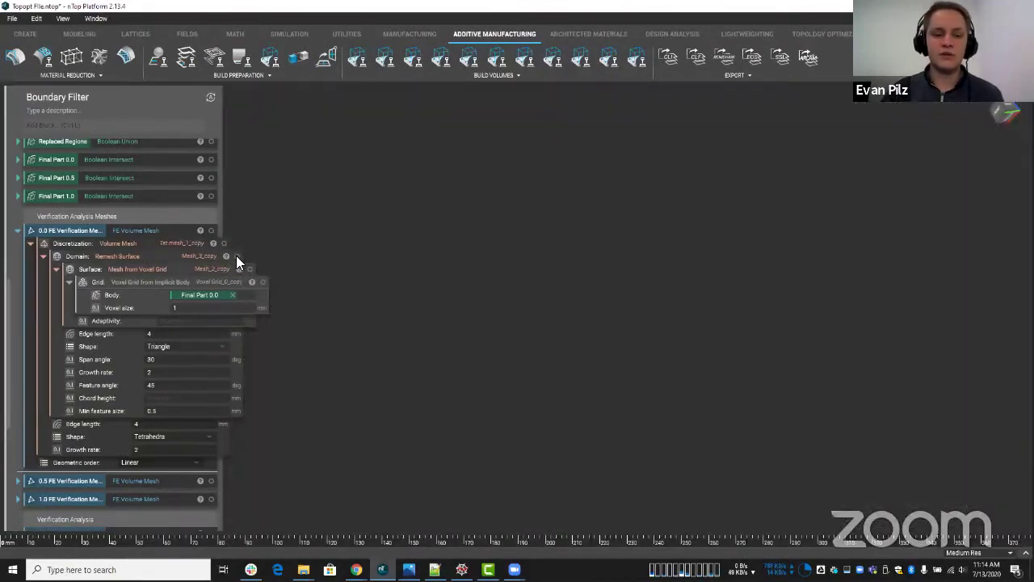
{"action": "scroll", "coordinate": [609, 318], "scroll_direction": "down", "scroll_amount": 3}
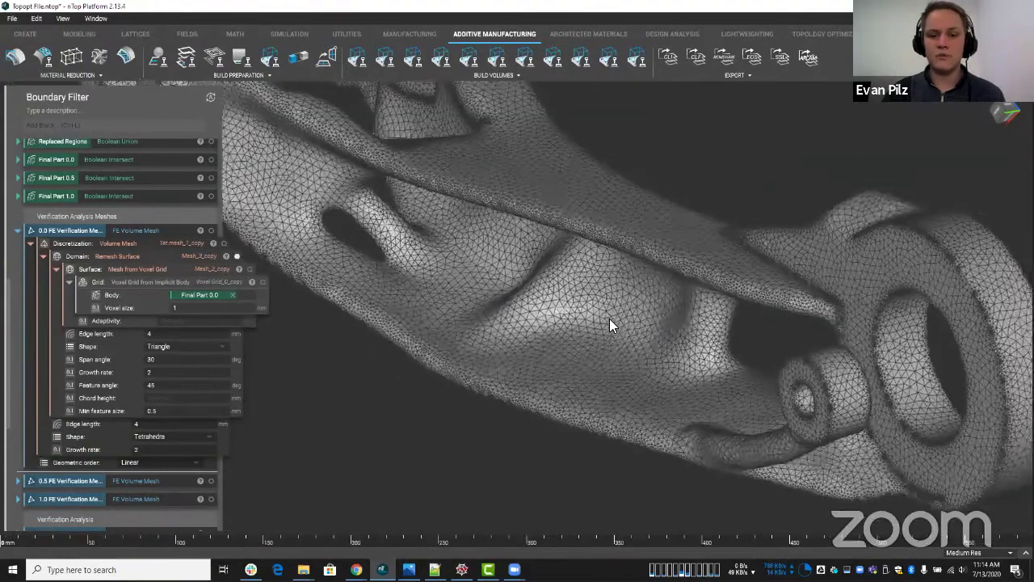
{"action": "scroll", "coordinate": [563, 276], "scroll_direction": "up", "scroll_amount": 3}
{"action": "middle_click_drag", "start_coordinate": [562, 276], "coordinate": [231, 277]}
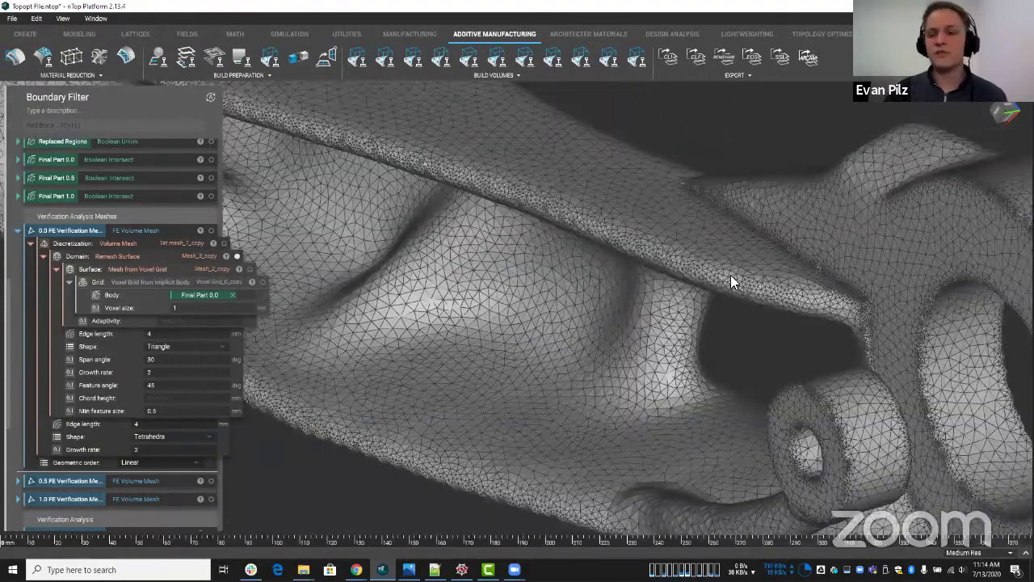
{"action": "scroll", "coordinate": [467, 312], "scroll_direction": "up", "scroll_amount": 3}
{"action": "middle_click_drag", "start_coordinate": [792, 228], "coordinate": [558, 241]}
{"action": "scroll", "coordinate": [558, 241], "scroll_direction": "up", "scroll_amount": 3}
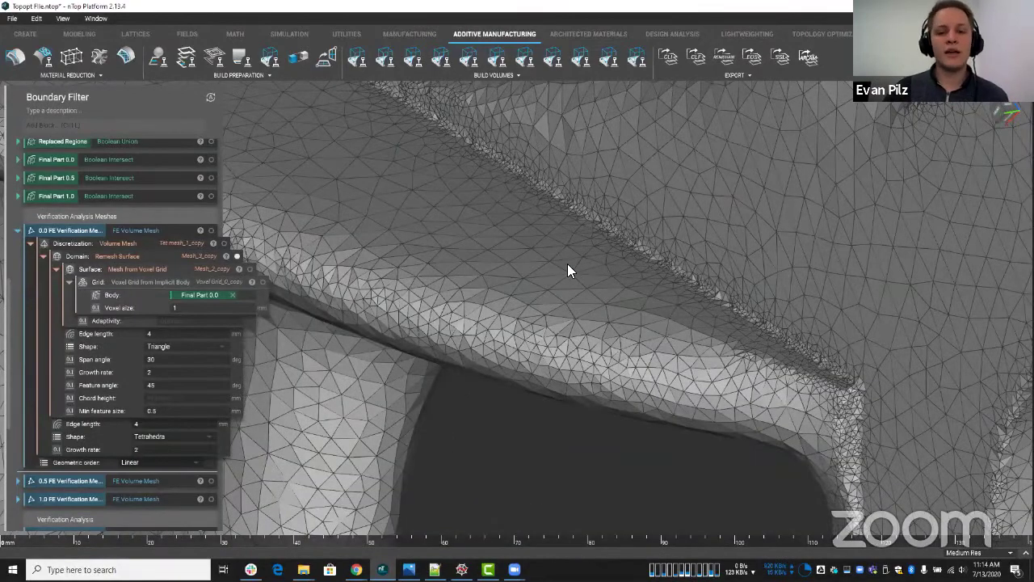
Step: Examine the element refinement along the sharp diagonal edge of the remeshed surface and compare it with the surrounding mesh
{"action": "scroll", "coordinate": [522, 265], "scroll_direction": "down", "scroll_amount": 4}
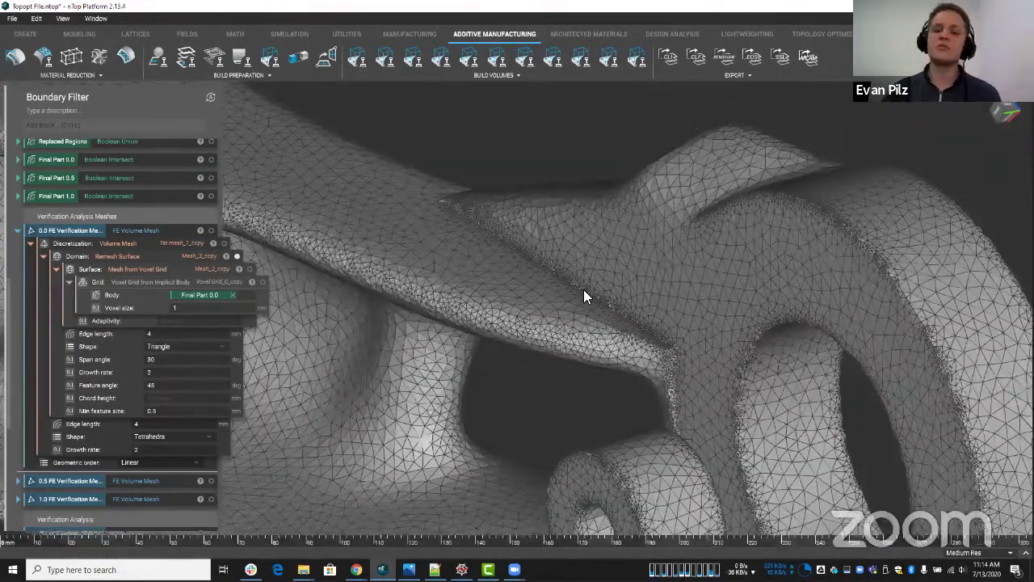
{"action": "scroll", "coordinate": [581, 283], "scroll_direction": "up", "scroll_amount": 4}
{"action": "middle_click_drag", "start_coordinate": [630, 166], "coordinate": [524, 273]}
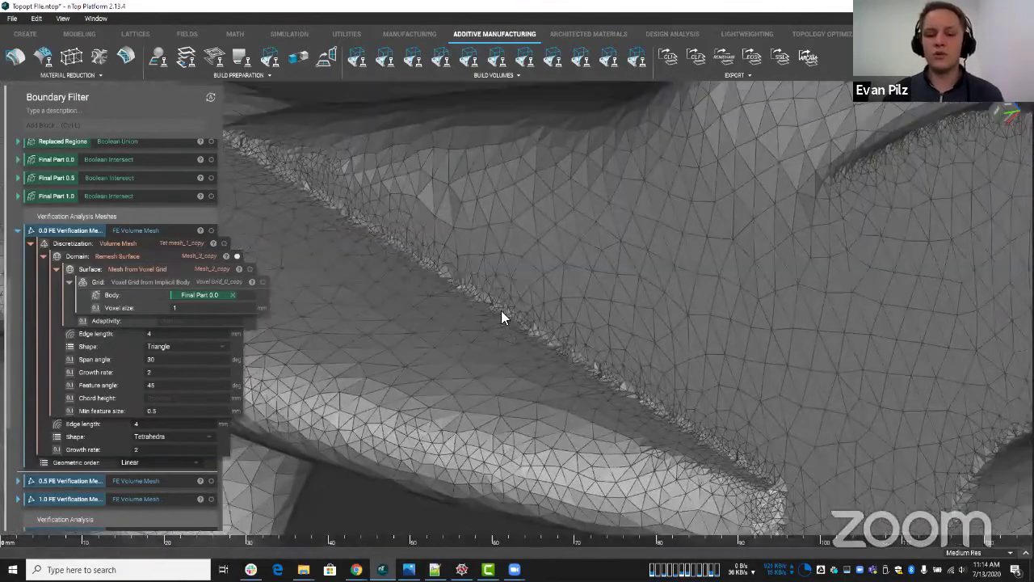
{"action": "scroll", "coordinate": [523, 273], "scroll_direction": "up", "scroll_amount": 4}
{"action": "middle_click_drag", "start_coordinate": [648, 139], "coordinate": [590, 260]}
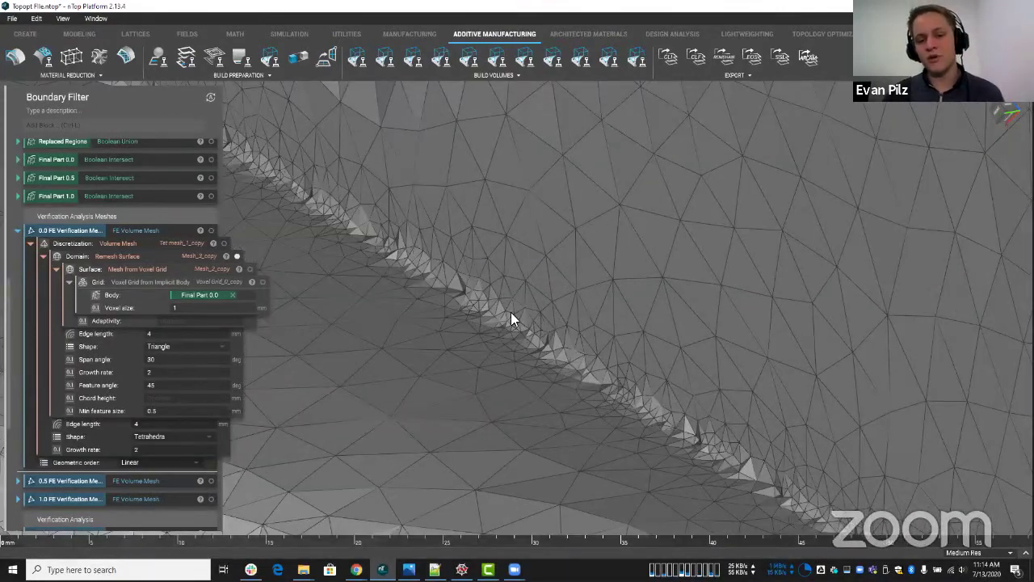
{"action": "scroll", "coordinate": [512, 333], "scroll_direction": "down", "scroll_amount": 6}
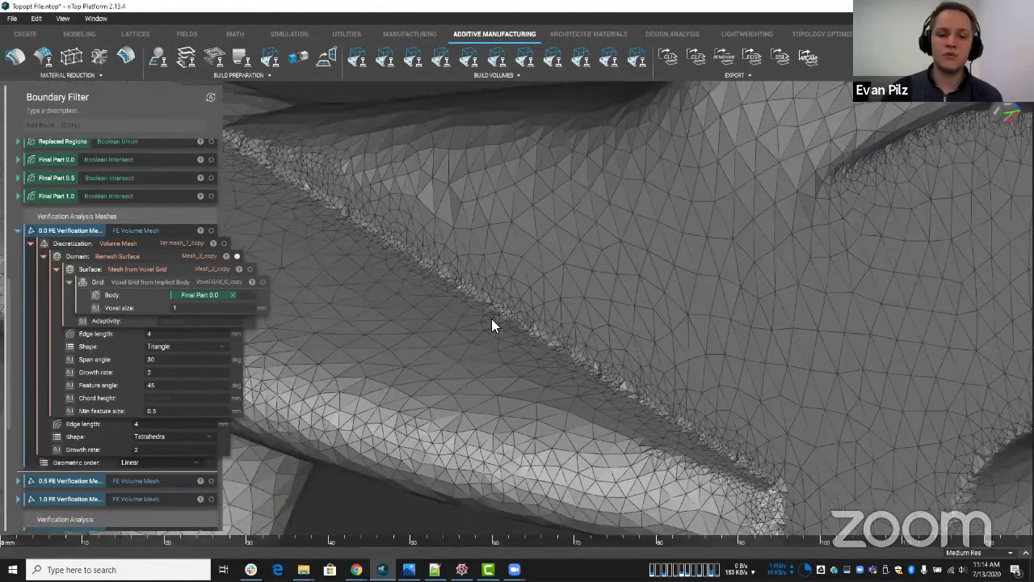
{"action": "scroll", "coordinate": [475, 304], "scroll_direction": "down", "scroll_amount": 2}
{"action": "middle_click_drag", "start_coordinate": [475, 304], "coordinate": [628, 275]}
{"action": "scroll", "coordinate": [477, 311], "scroll_direction": "down", "scroll_amount": 2}
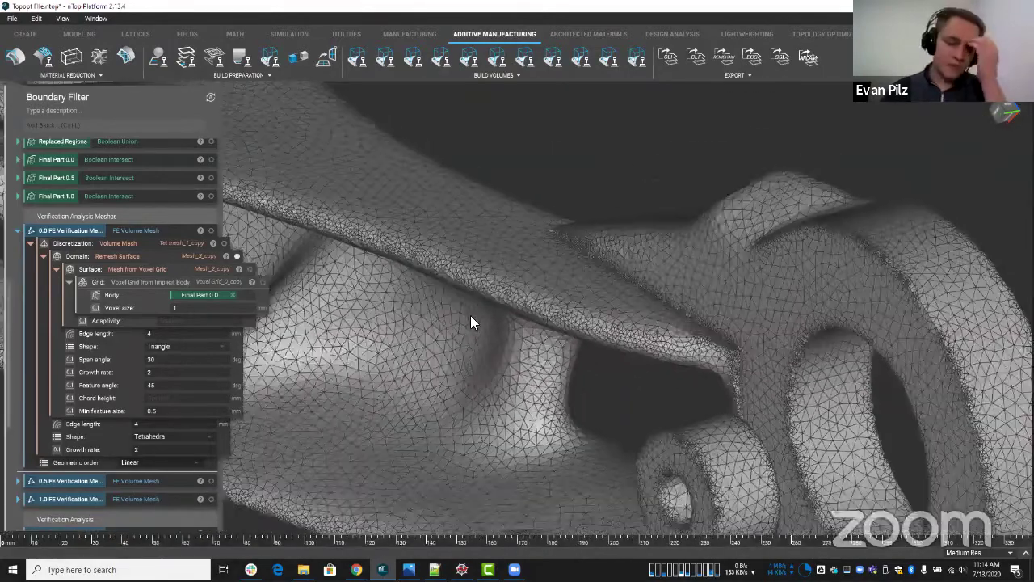
{"action": "right_click_drag", "start_coordinate": [619, 339], "coordinate": [638, 353]}
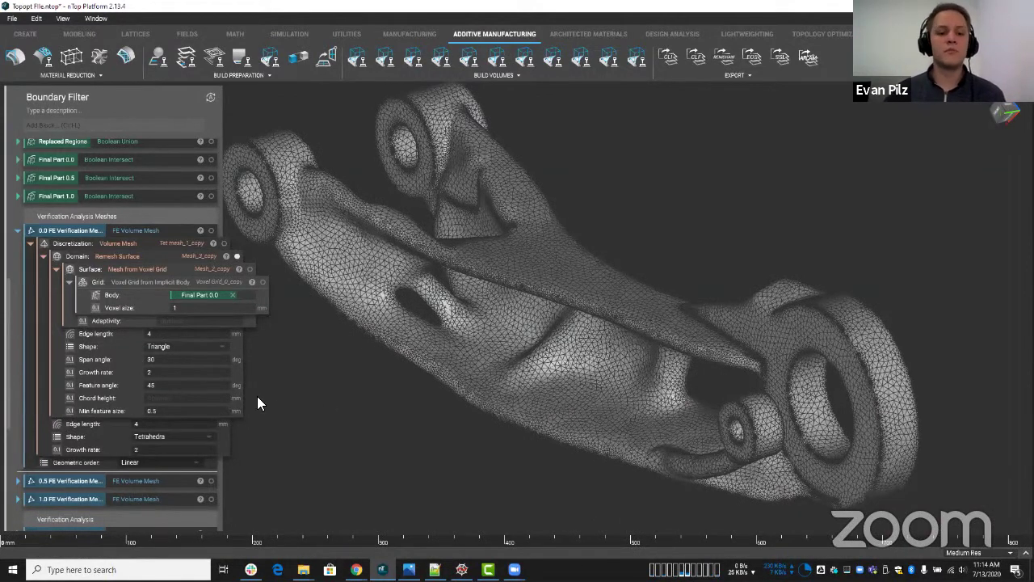
Step: Collapse the 0.0 FE Verification Mesh block and show the reconstructed Final Part 0.0
{"action": "left_click", "coordinate": [18, 230]}
{"action": "scroll", "coordinate": [139, 316], "scroll_direction": "up", "scroll_amount": 4}
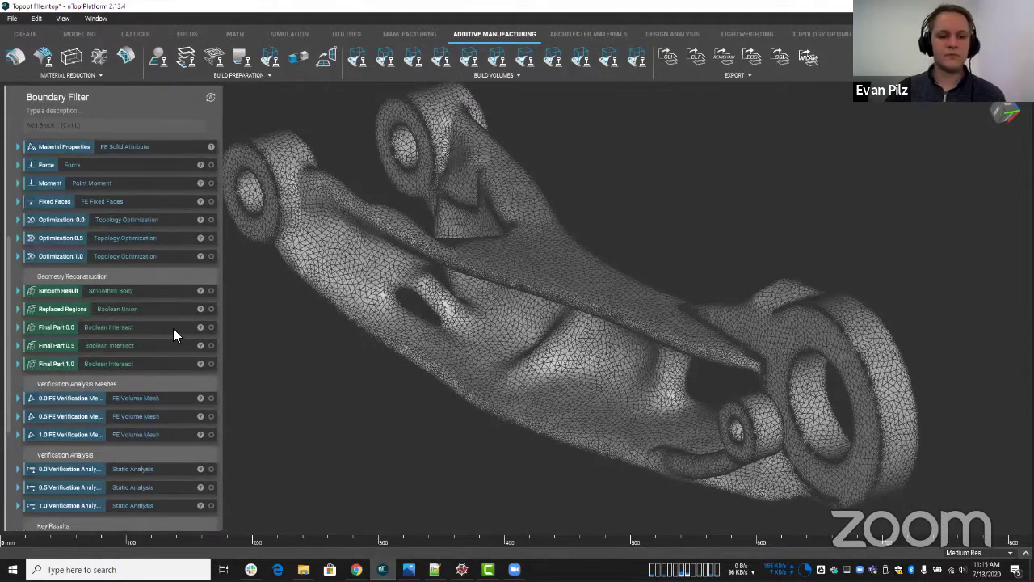
{"action": "left_click", "coordinate": [211, 327]}
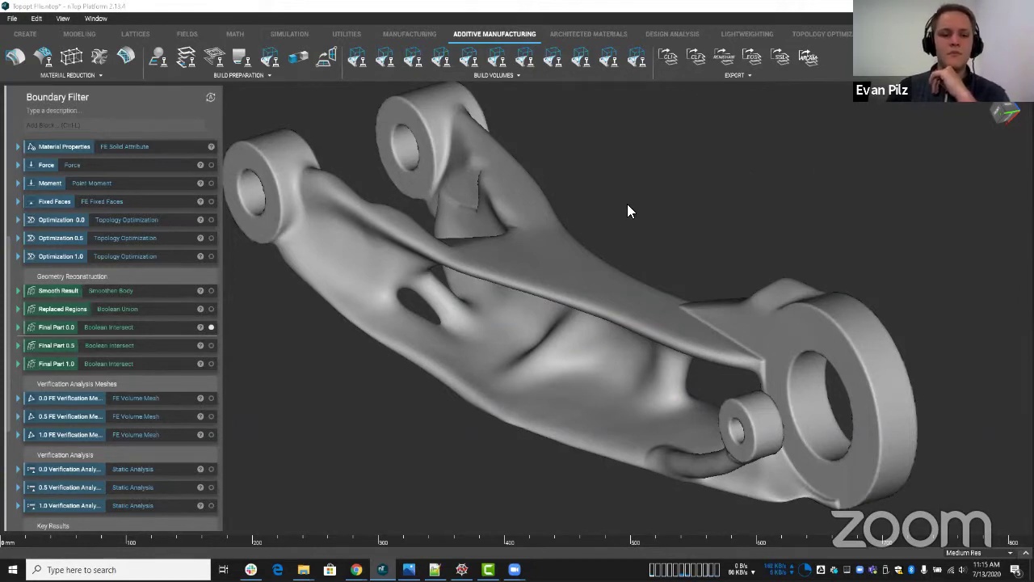
{"action": "scroll", "coordinate": [627, 204], "scroll_direction": "down", "scroll_amount": 1}
{"action": "right_click_drag", "start_coordinate": [339, 422], "coordinate": [388, 409]}
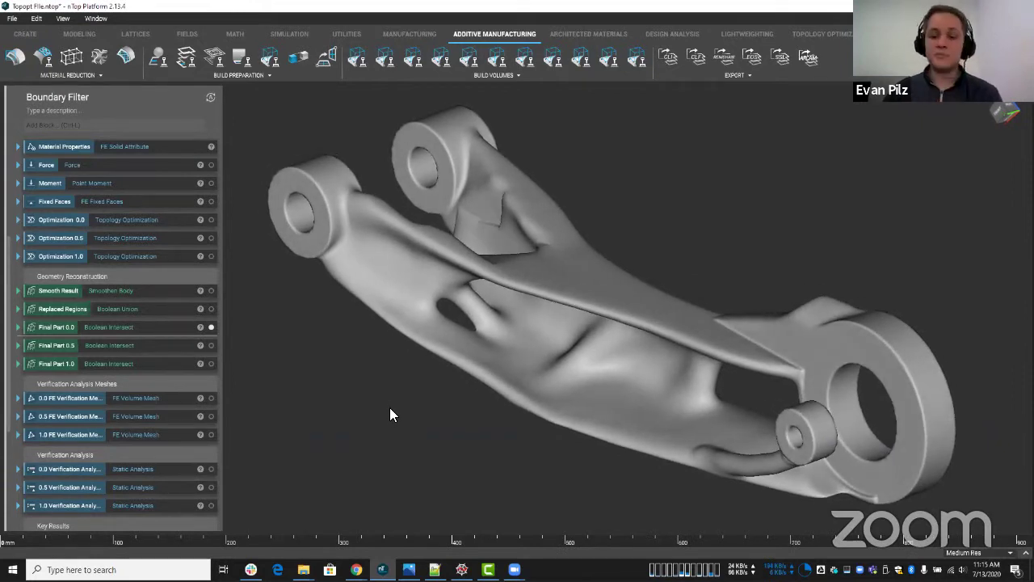
Step: Expand the Optimization 0.0 block to review its settings, including the boundary penalty, and collapse it
{"action": "scroll", "coordinate": [77, 373], "scroll_direction": "up", "scroll_amount": 2}
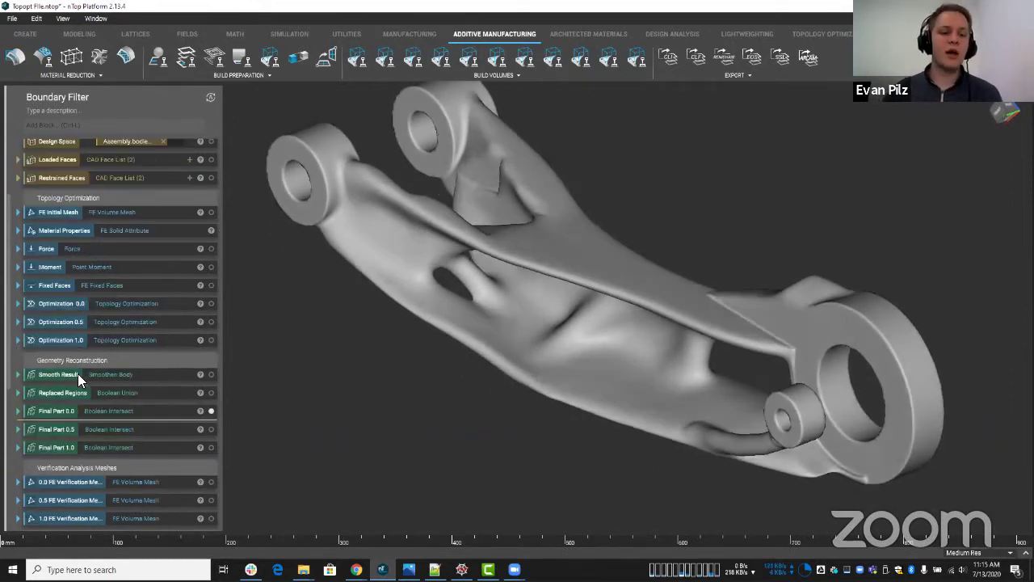
{"action": "left_click", "coordinate": [19, 306]}
{"action": "scroll", "coordinate": [136, 345], "scroll_direction": "down", "scroll_amount": 2}
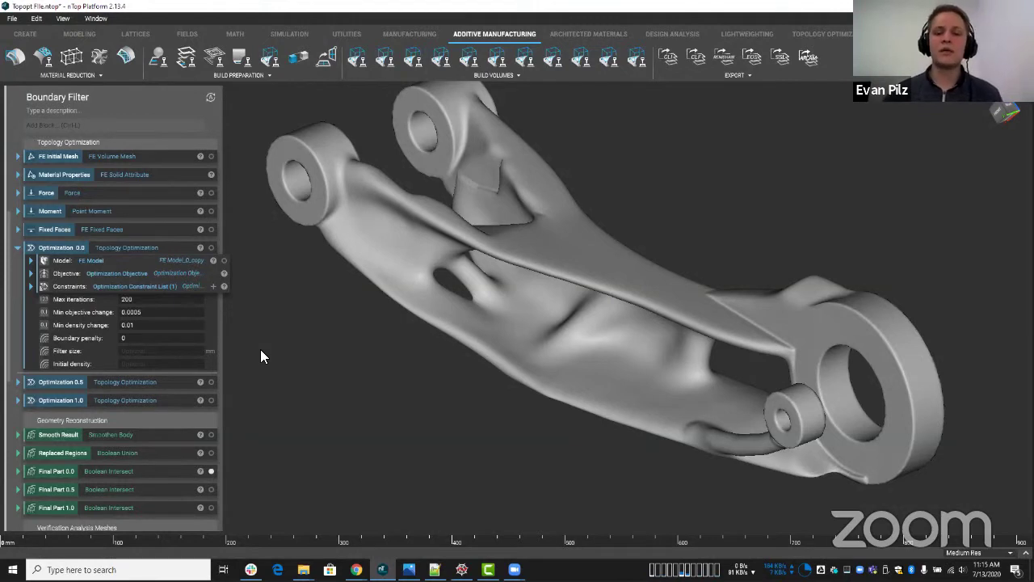
{"action": "right_click_drag", "start_coordinate": [293, 364], "coordinate": [312, 375]}
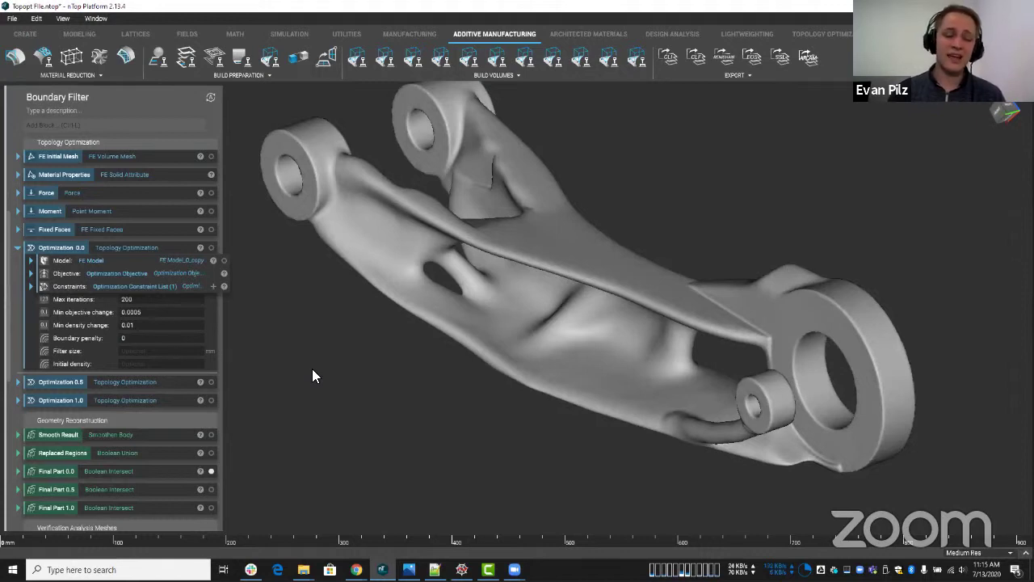
{"action": "right_click_drag", "start_coordinate": [312, 368], "coordinate": [333, 383]}
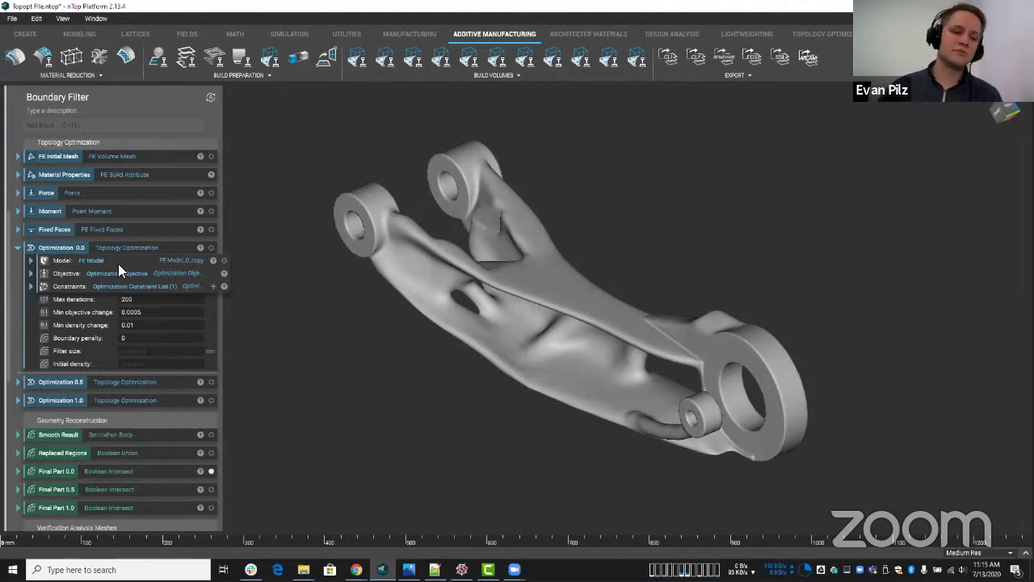
{"action": "left_click", "coordinate": [16, 248]}
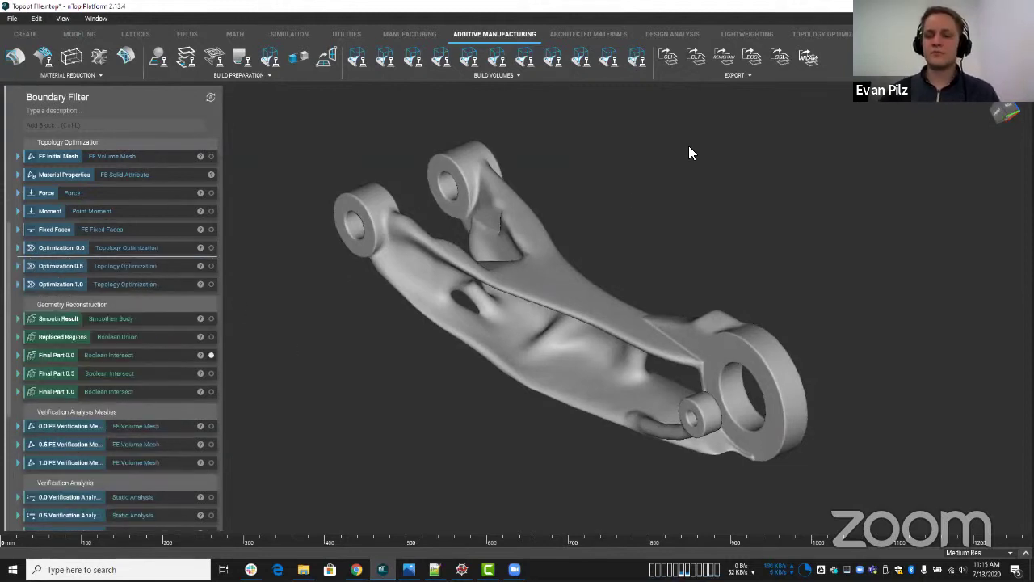
Step: Switch the display from Final Part 0.0 to Final Part 0.5 to compare the arm geometry
{"action": "mouse_move", "coordinate": [675, 164]}
{"action": "right_mouse_down"}
{"action": "mouse_move", "coordinate": [657, 172]}
{"action": "mouse_move", "coordinate": [669, 171]}
{"action": "right_mouse_up"}
{"action": "scroll", "coordinate": [669, 172], "scroll_direction": "up", "scroll_amount": 1}
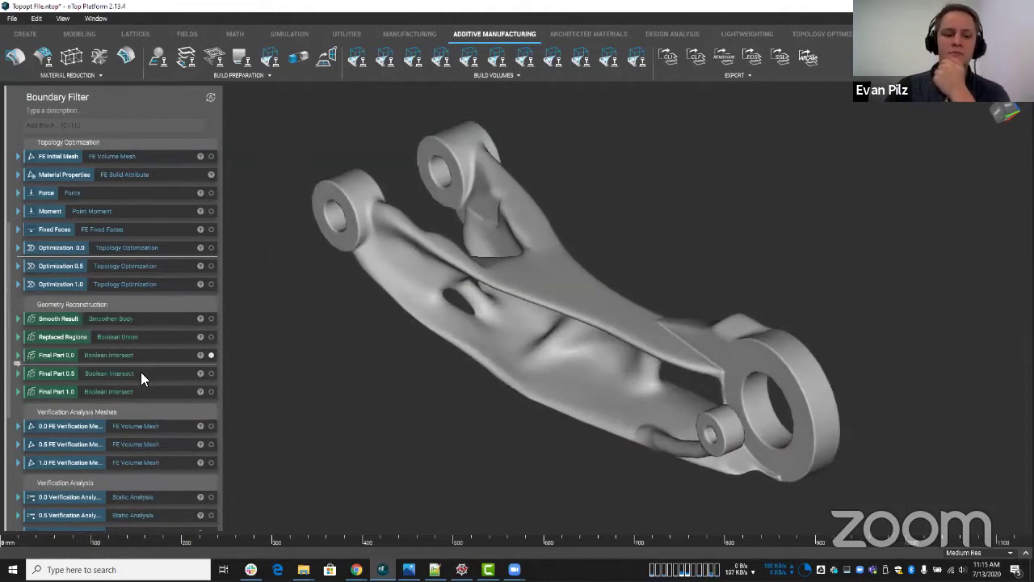
{"action": "left_click", "coordinate": [144, 372]}
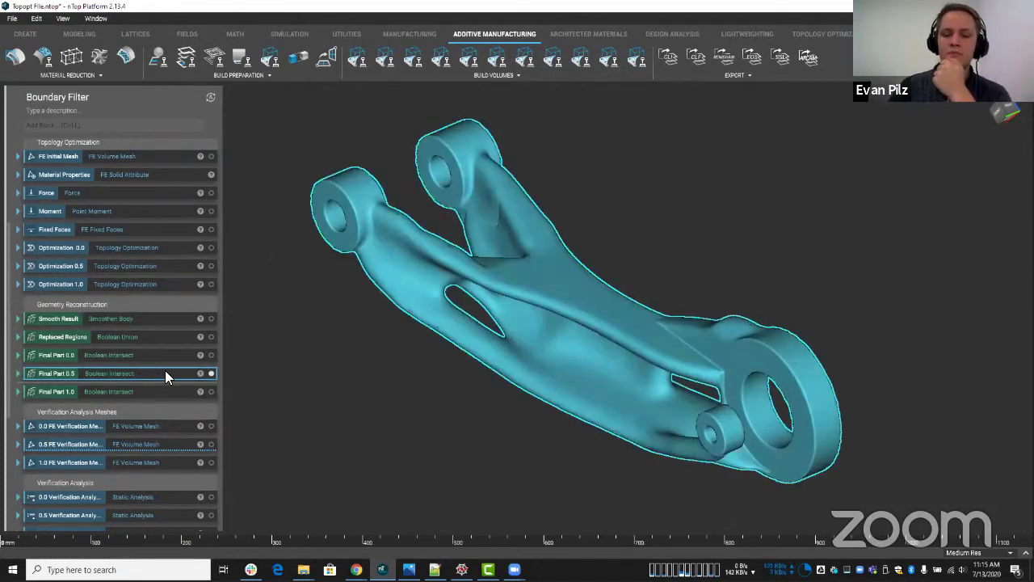
{"action": "left_click", "coordinate": [412, 402]}
{"action": "mouse_move", "coordinate": [412, 403]}
{"action": "right_mouse_down"}
{"action": "mouse_move", "coordinate": [426, 375]}
{"action": "mouse_move", "coordinate": [428, 401]}
{"action": "right_mouse_up"}
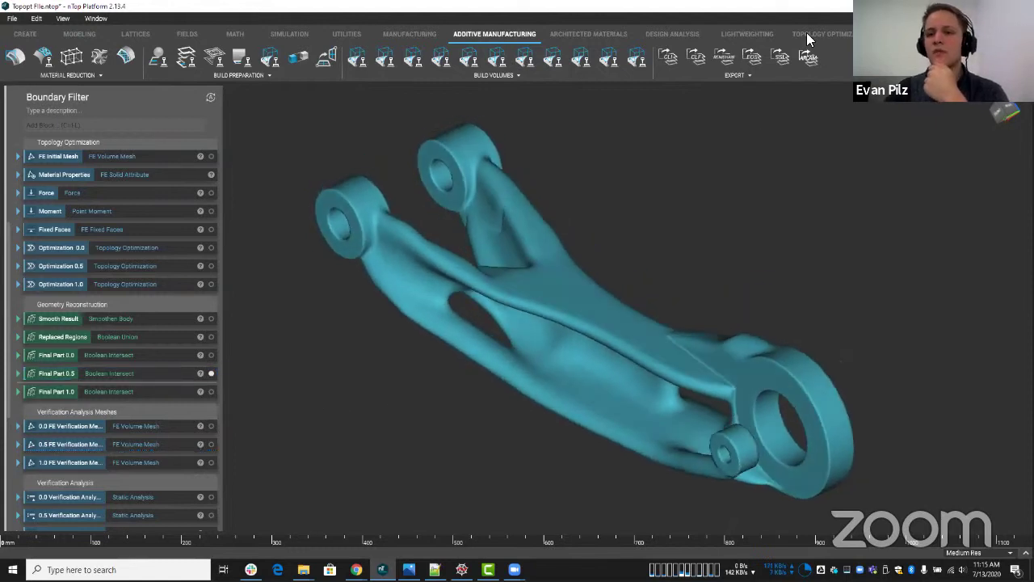